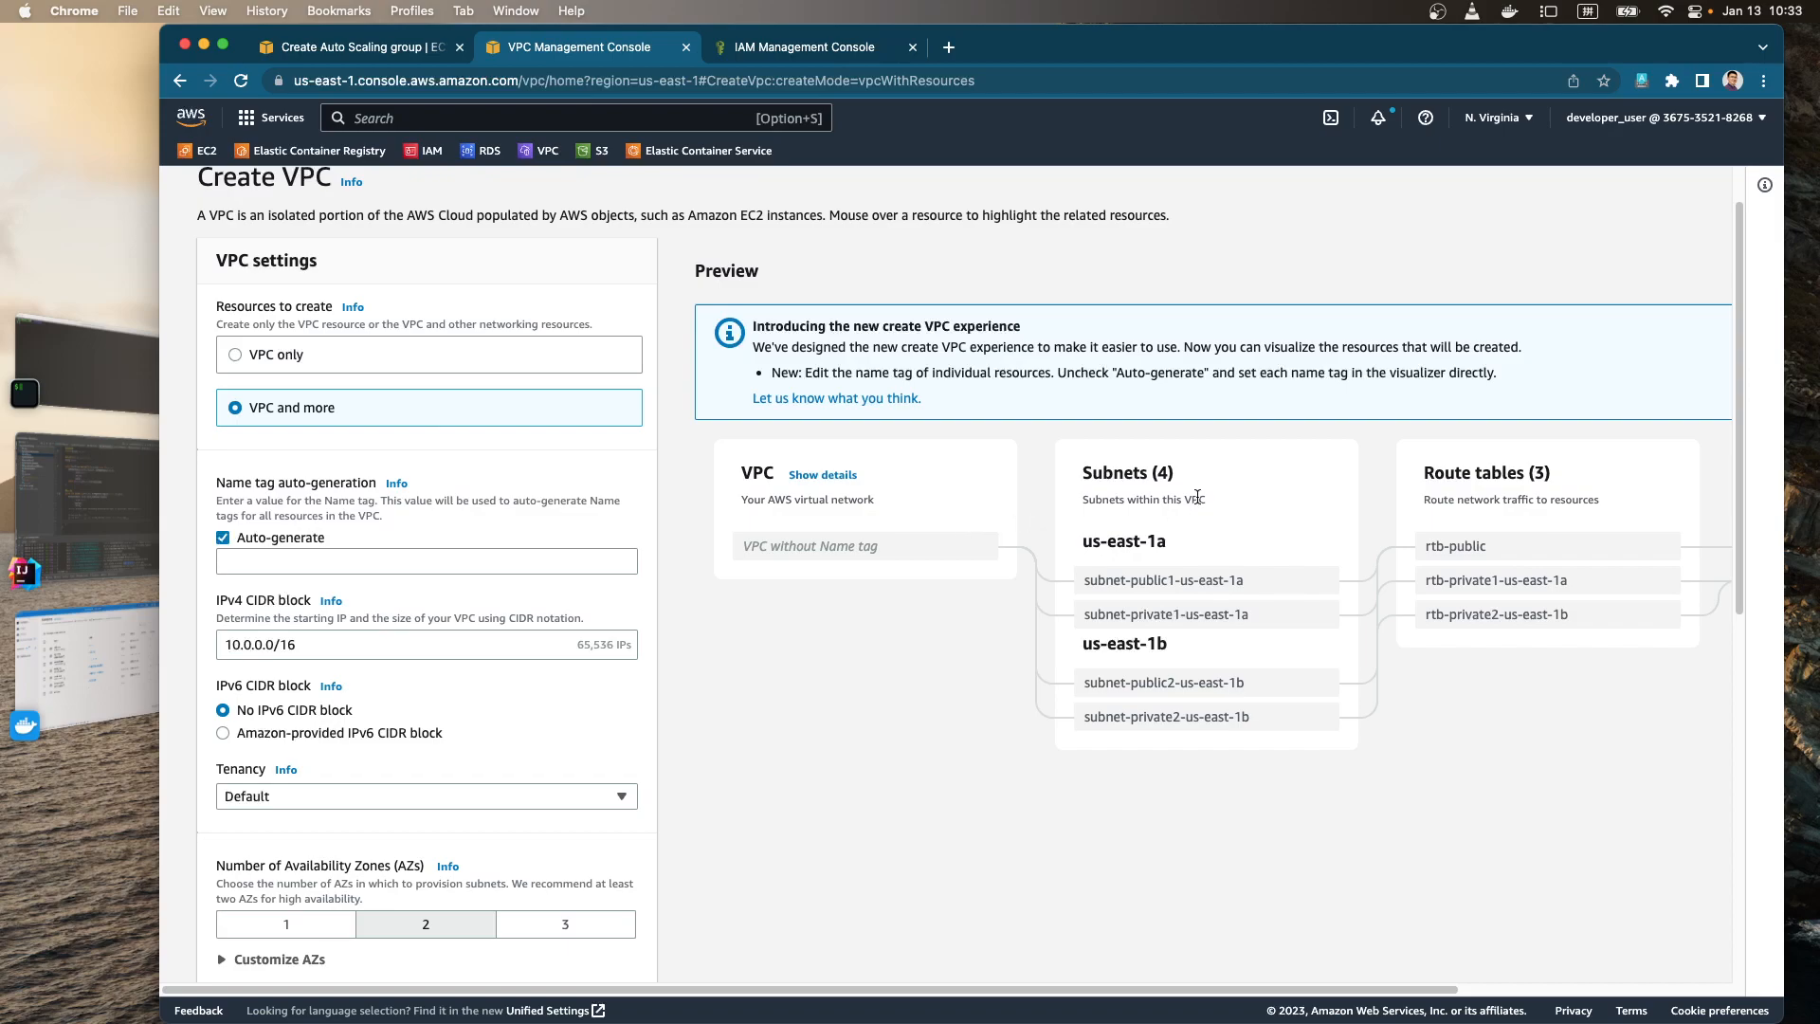
# - Set the new VPC's endpoints option to None, removing the S3 Gateway
pyautogui.scroll(-5, 289, 564)
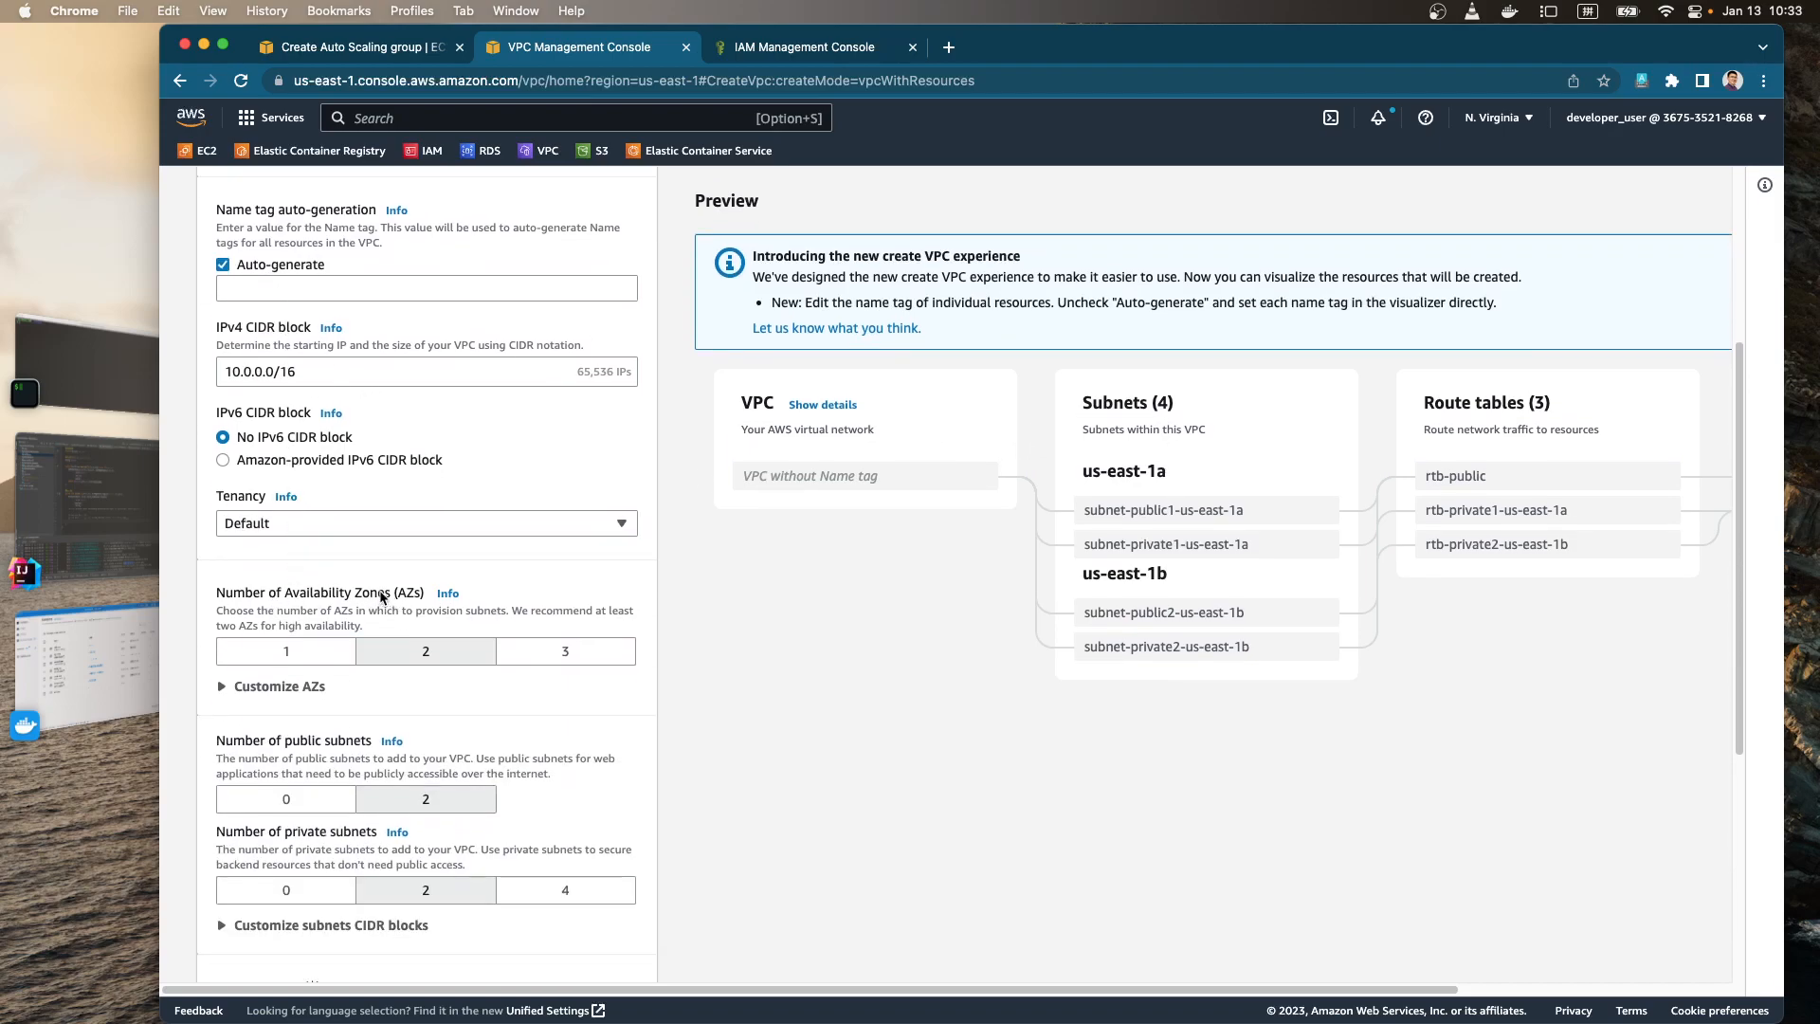
pyautogui.scroll(-1, 403, 607)
pyautogui.scroll(-4, 393, 679)
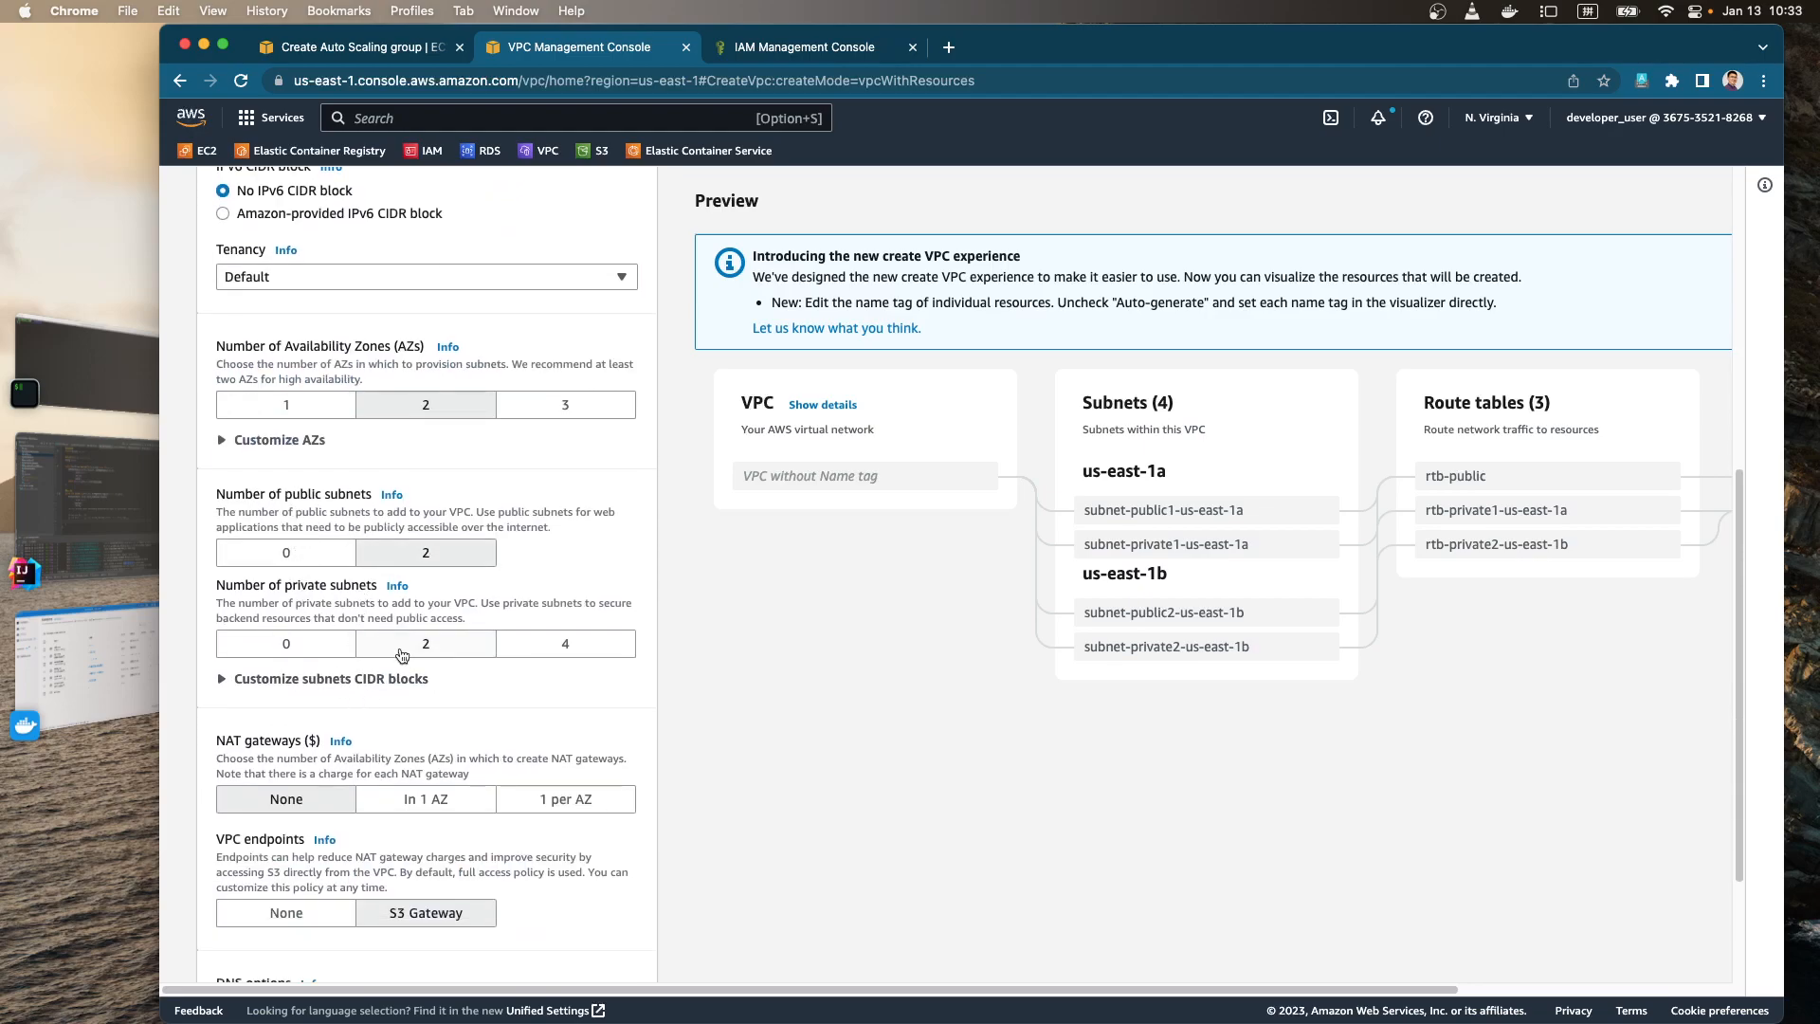
pyautogui.scroll(-3, 426, 650)
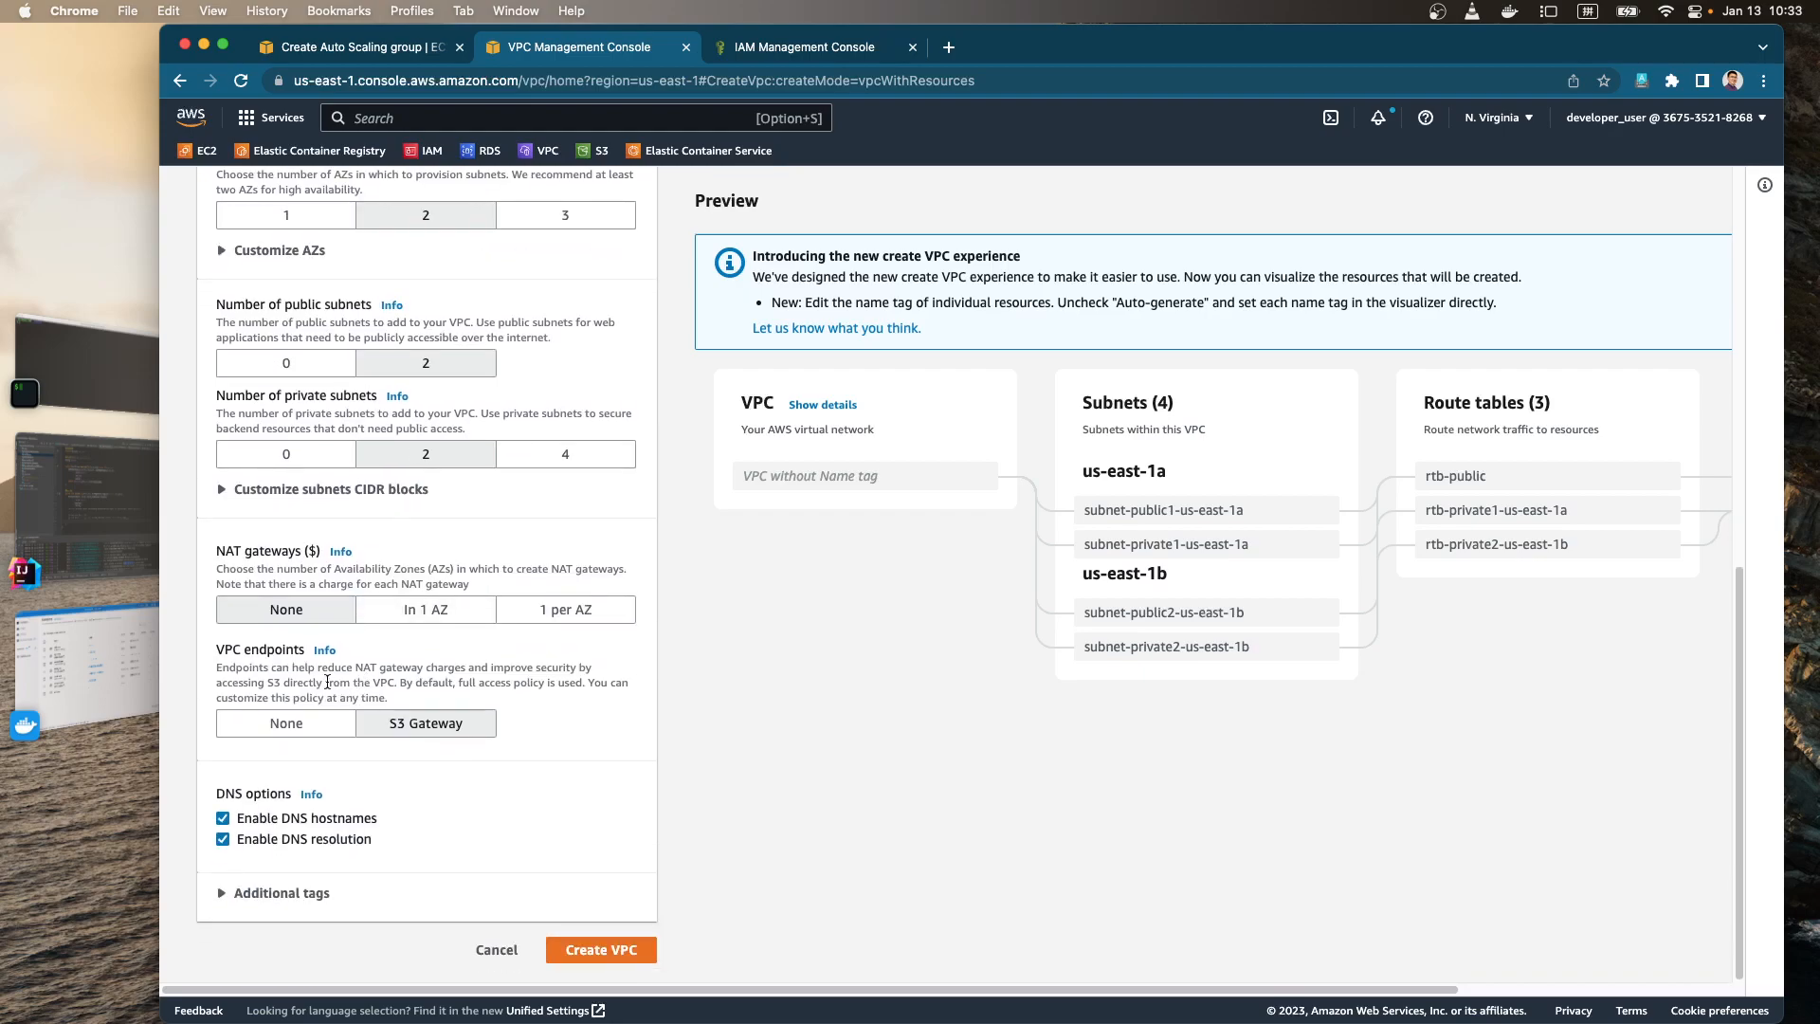
pyautogui.click(301, 726)
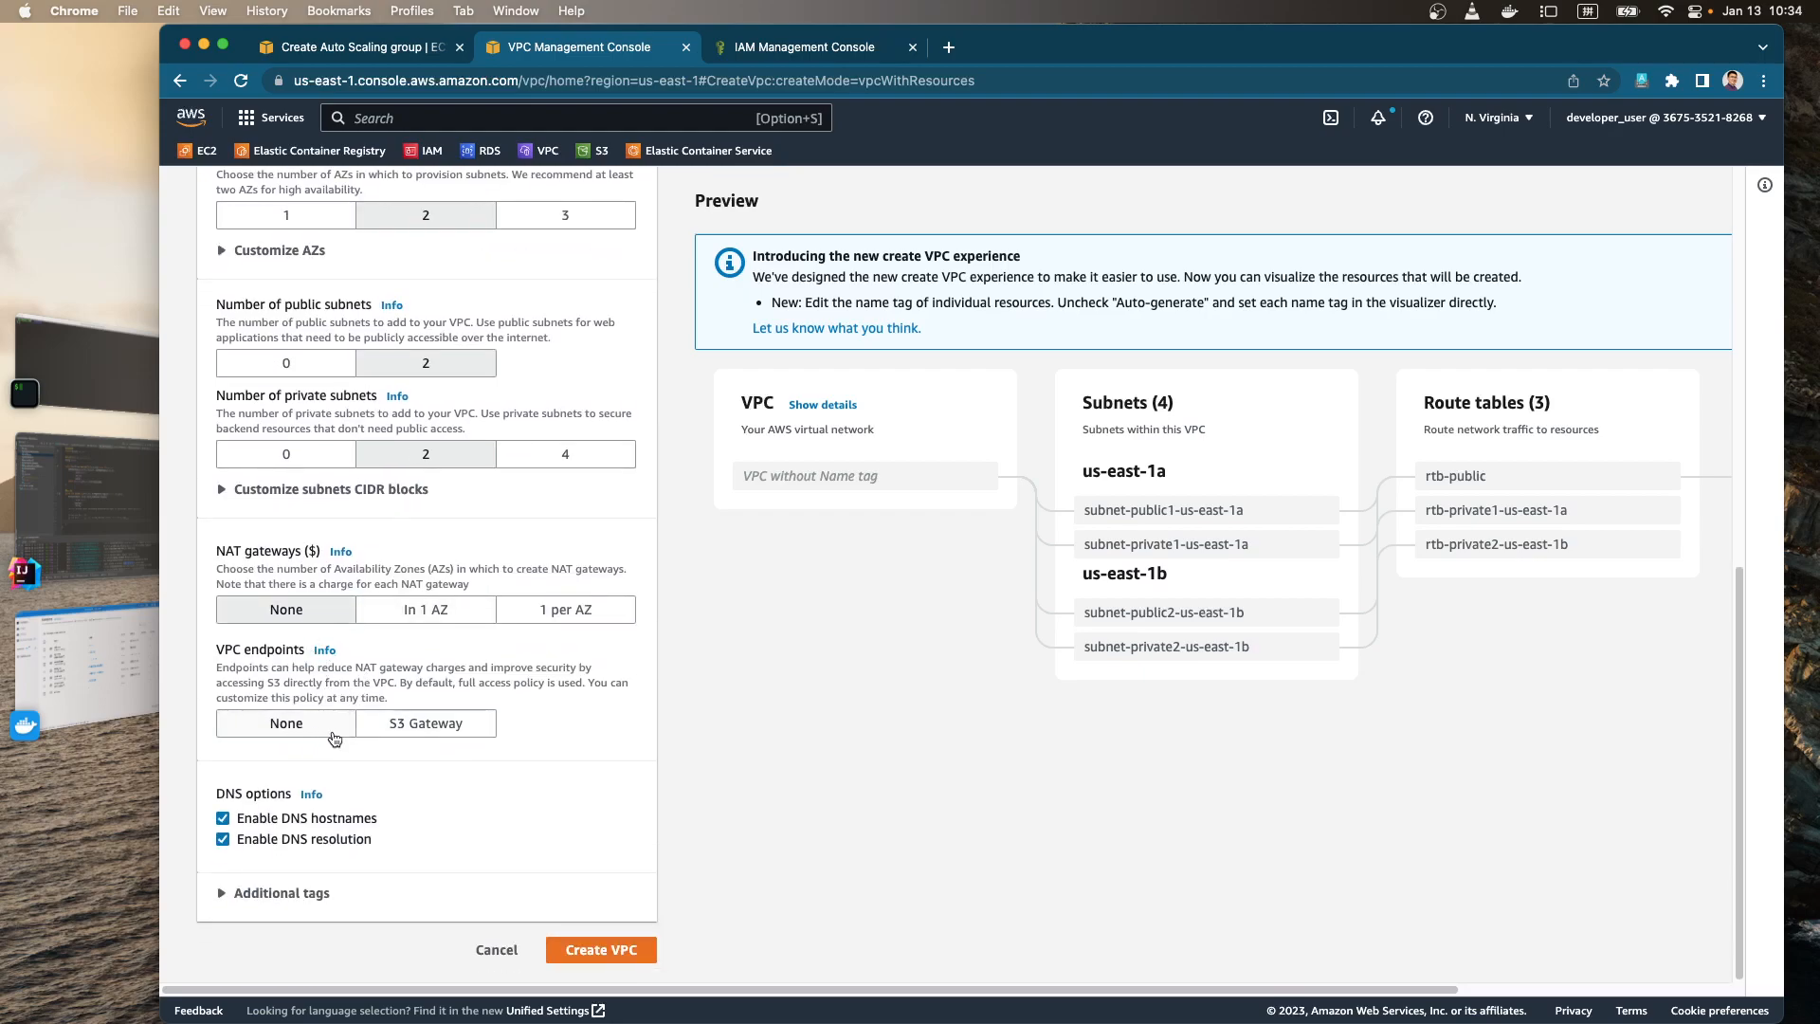
# - Examine the VPC preview's subnets in us-east-1a and us-east-1b, along with its route tables and network connections
pyautogui.moveTo(1315, 990); pyautogui.dragTo(1592, 989)
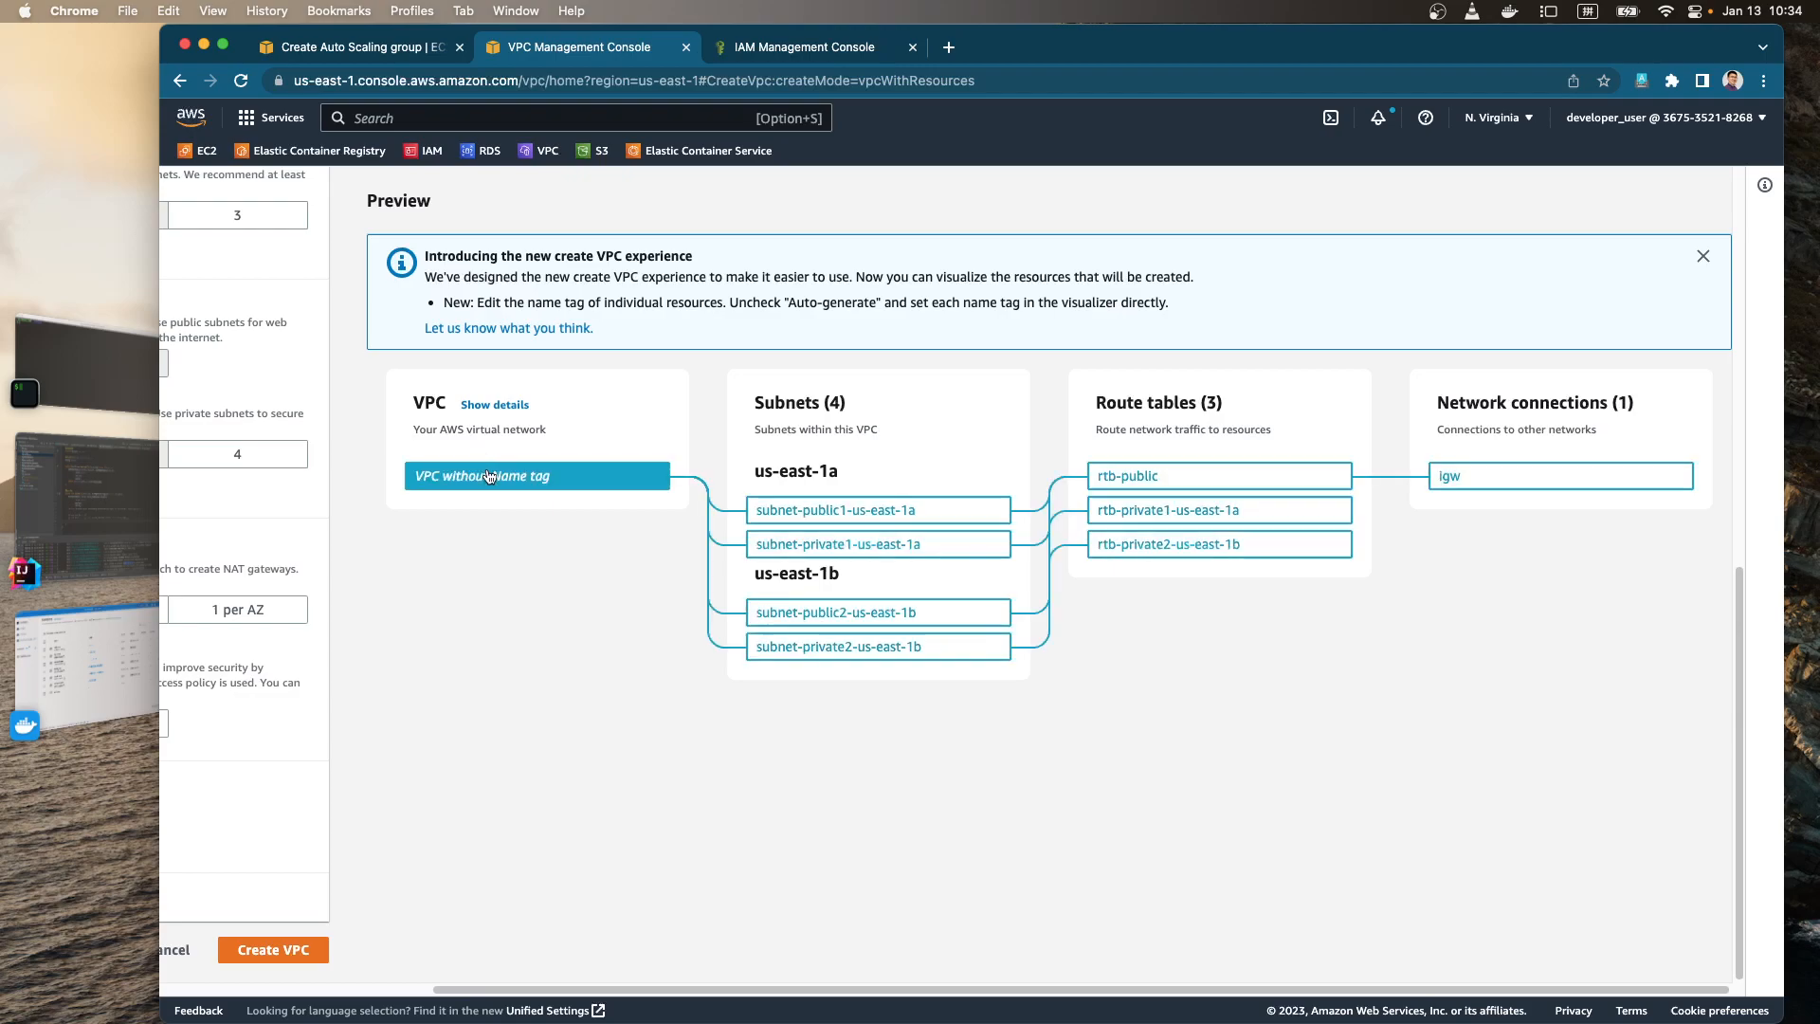
pyautogui.moveTo(757, 470); pyautogui.dragTo(891, 481)
pyautogui.moveTo(756, 572); pyautogui.dragTo(839, 574)
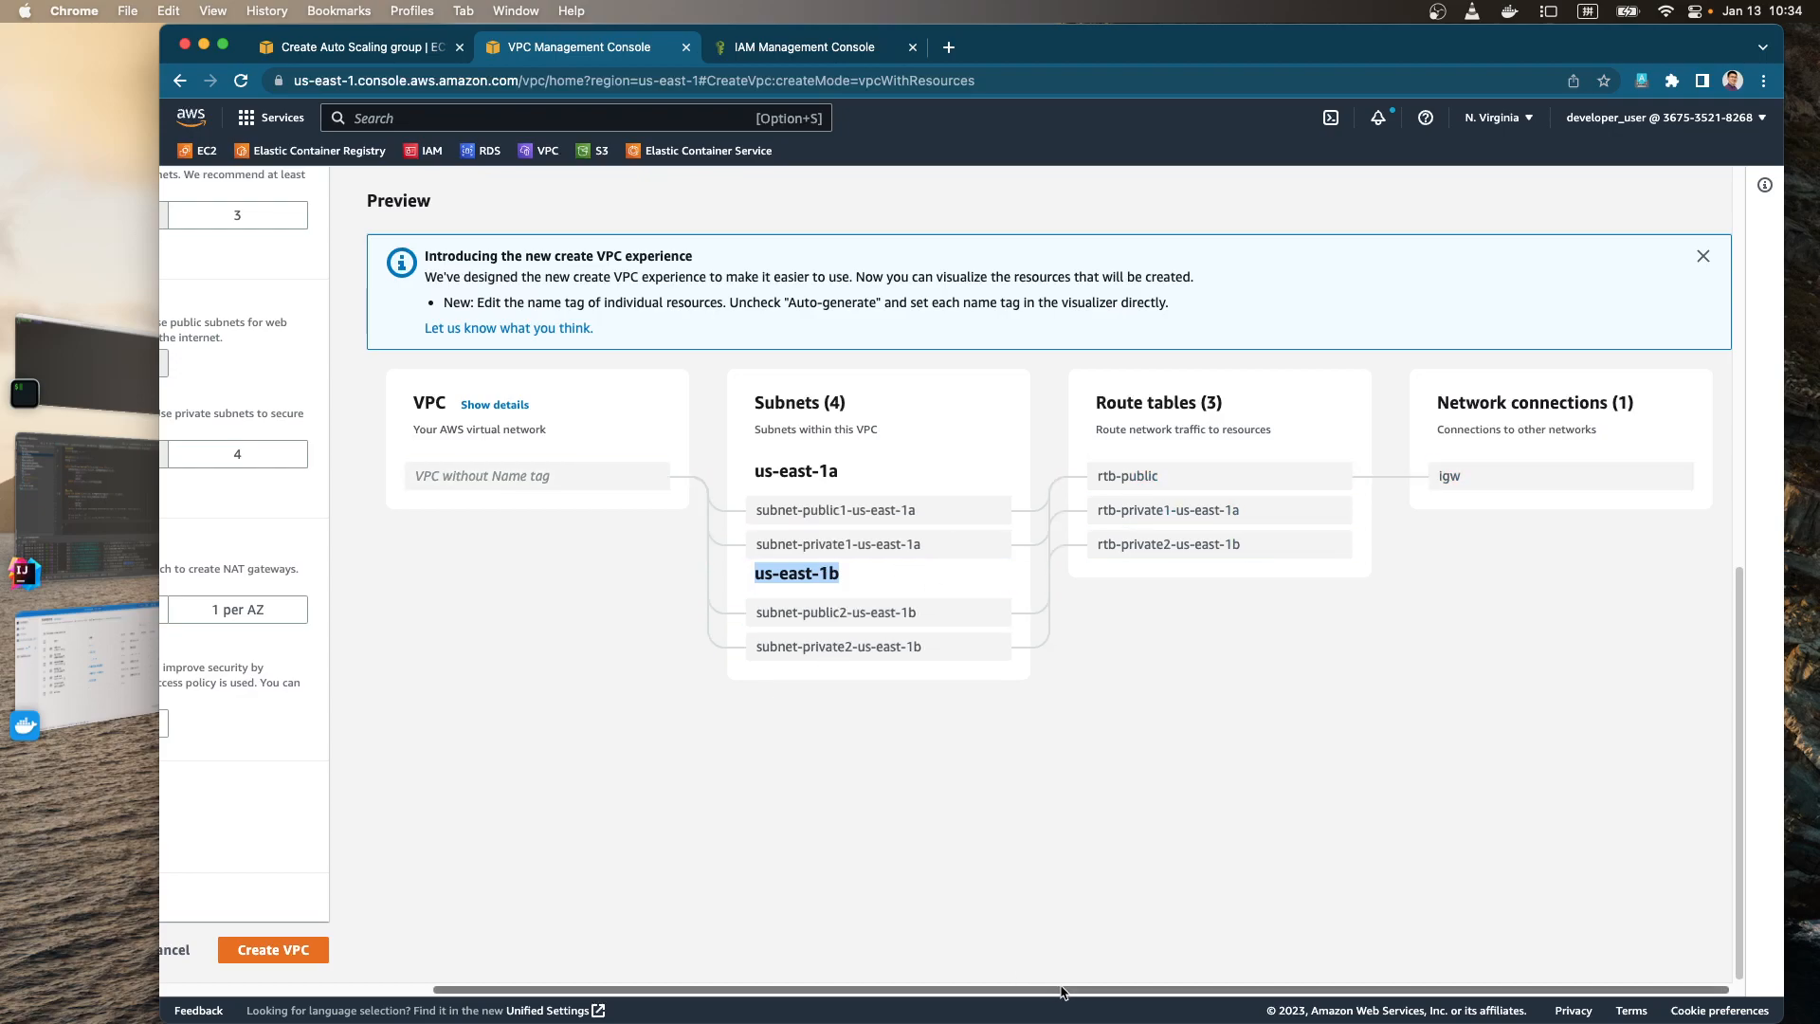
pyautogui.hscroll(-5, 955, 905)
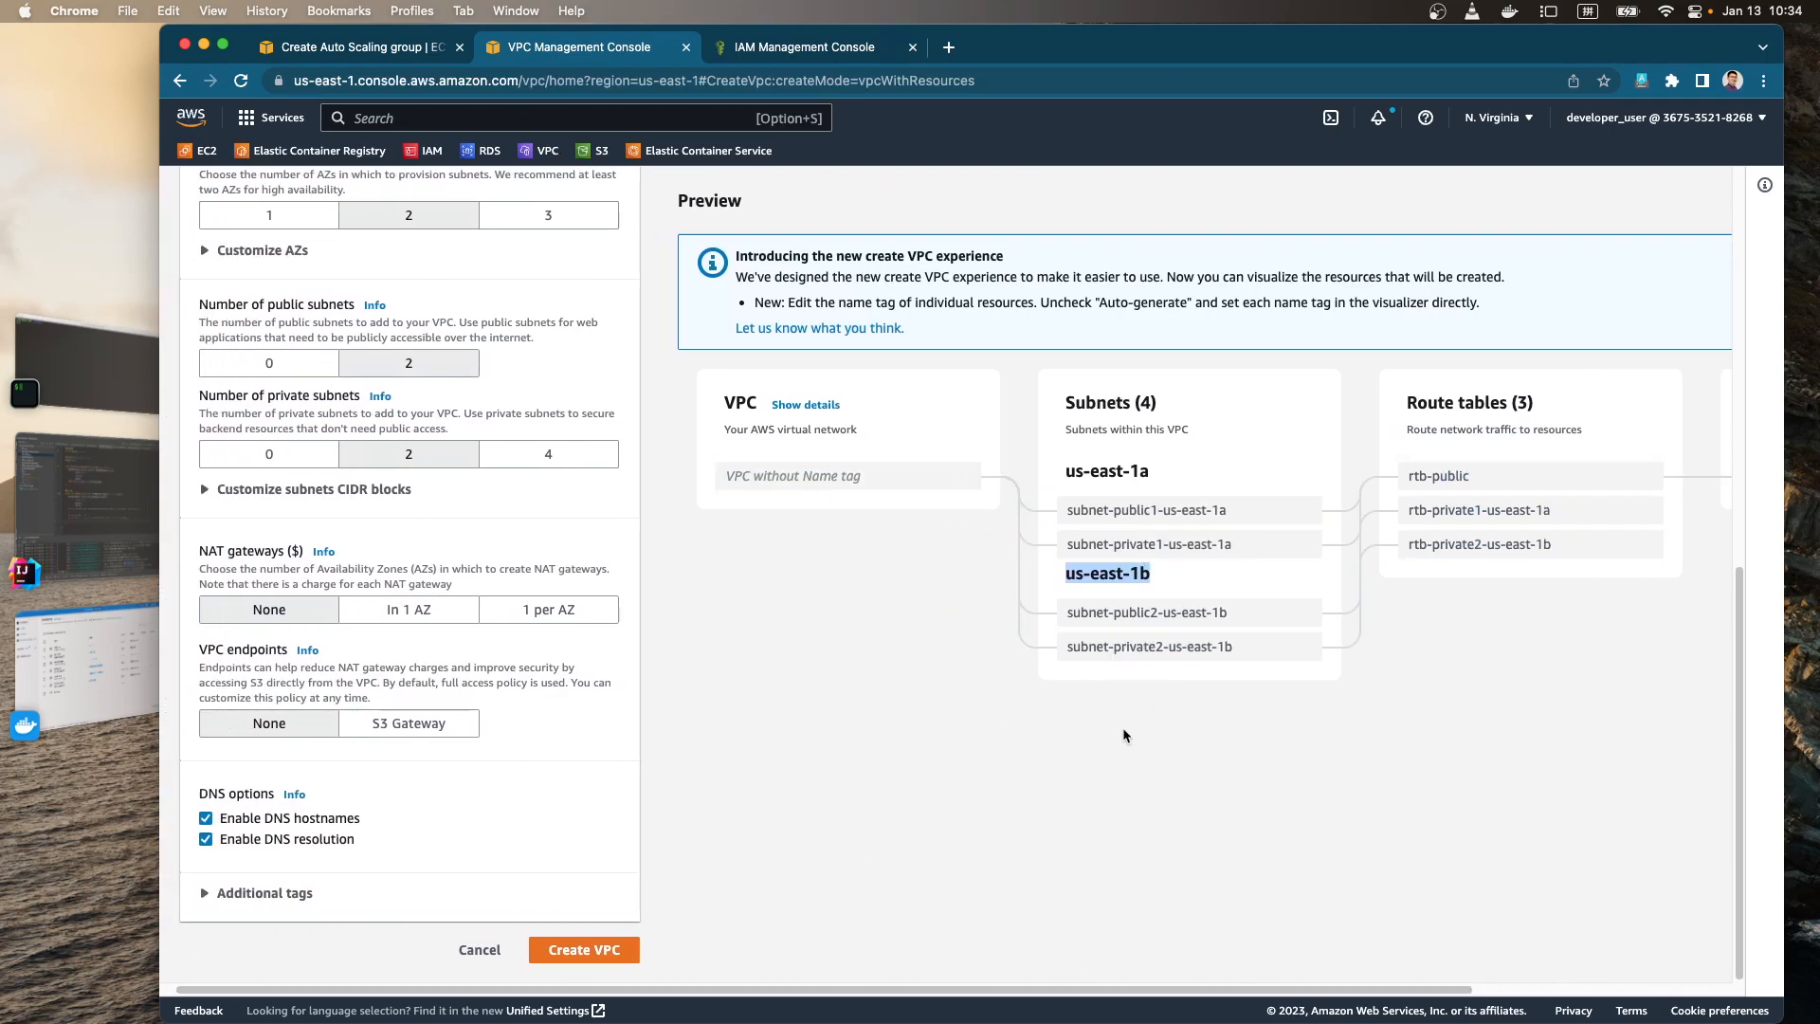
pyautogui.hscroll(-1, 1038, 965)
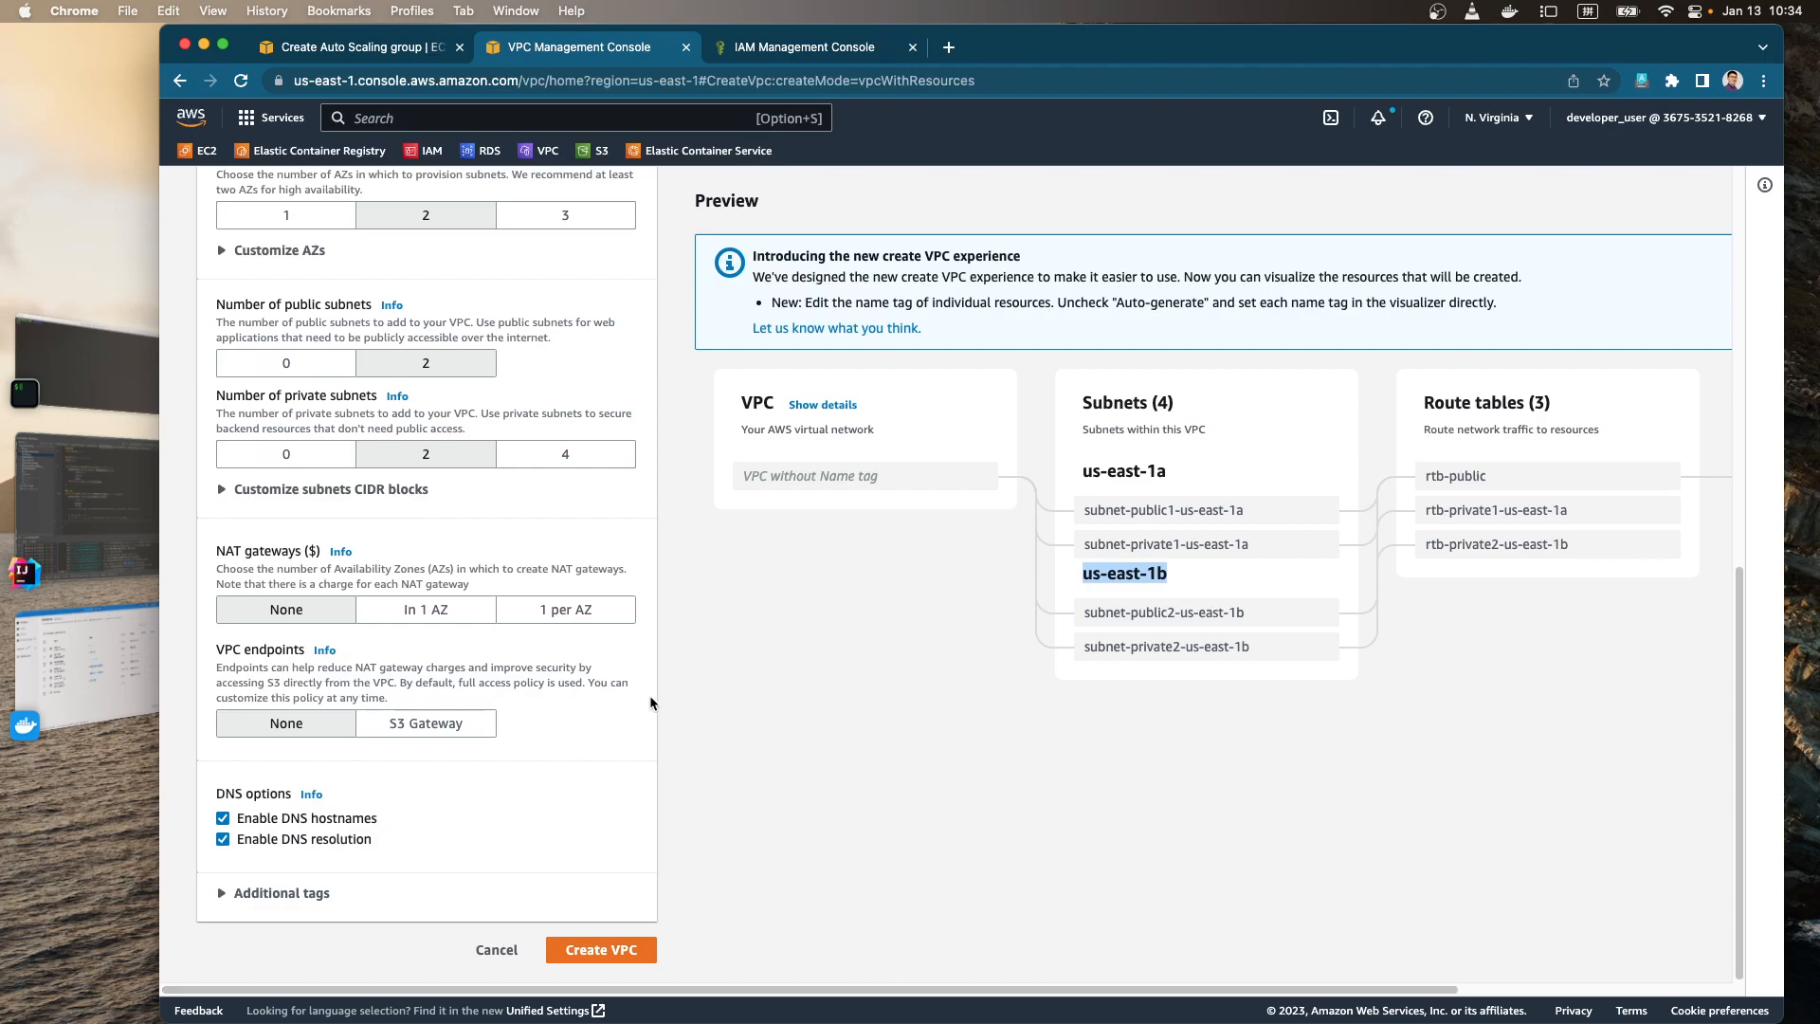
pyautogui.scroll(10, 654, 709)
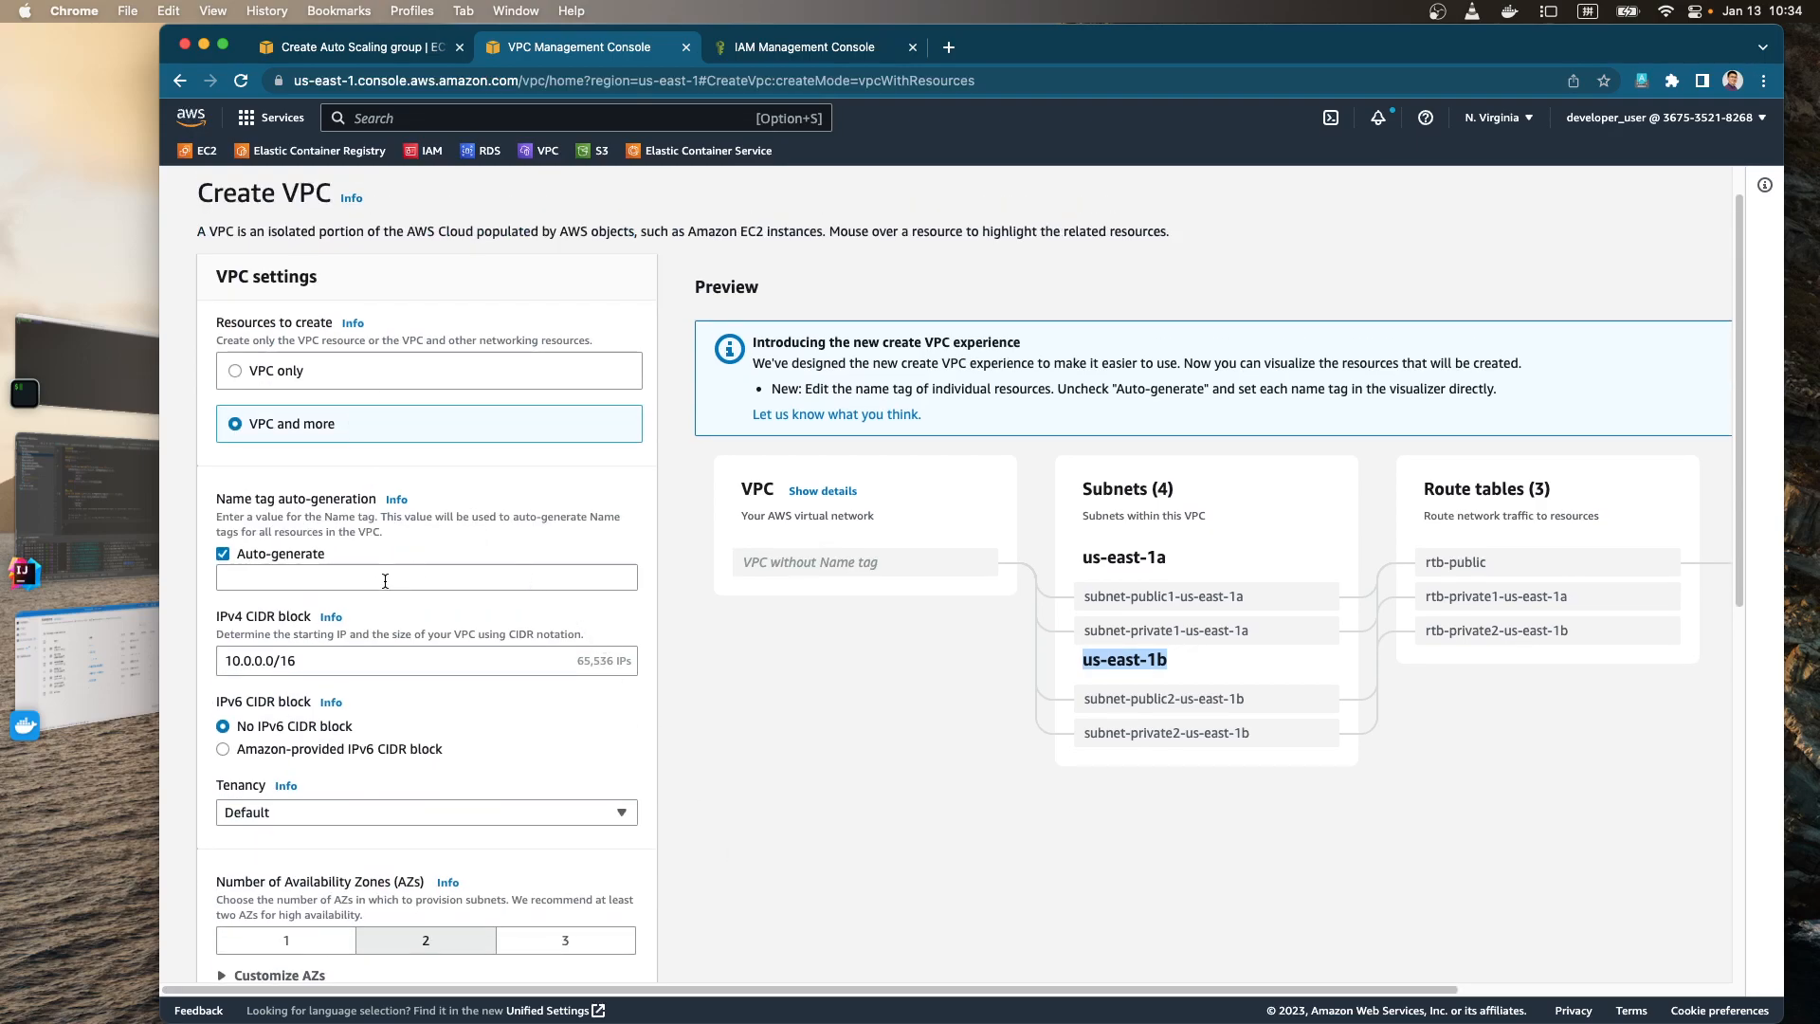
pyautogui.click(304, 555)
pyautogui.click(304, 555)
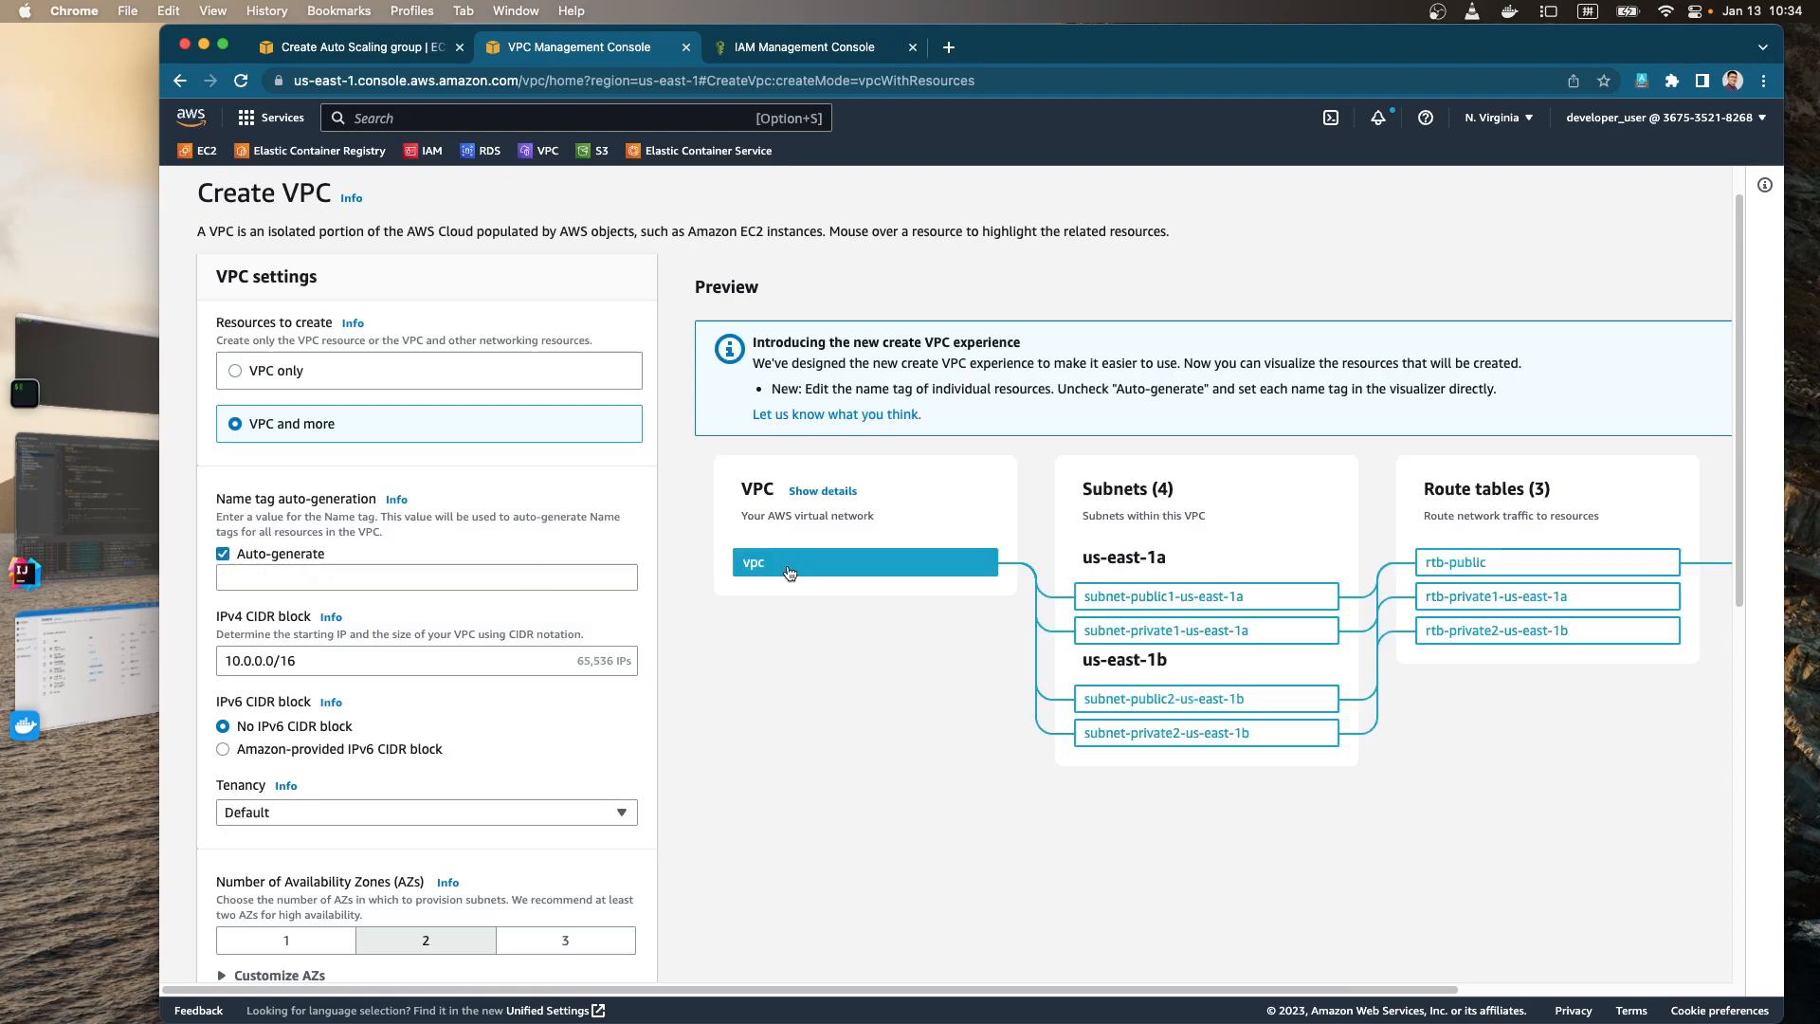
pyautogui.scroll(-10, 486, 507)
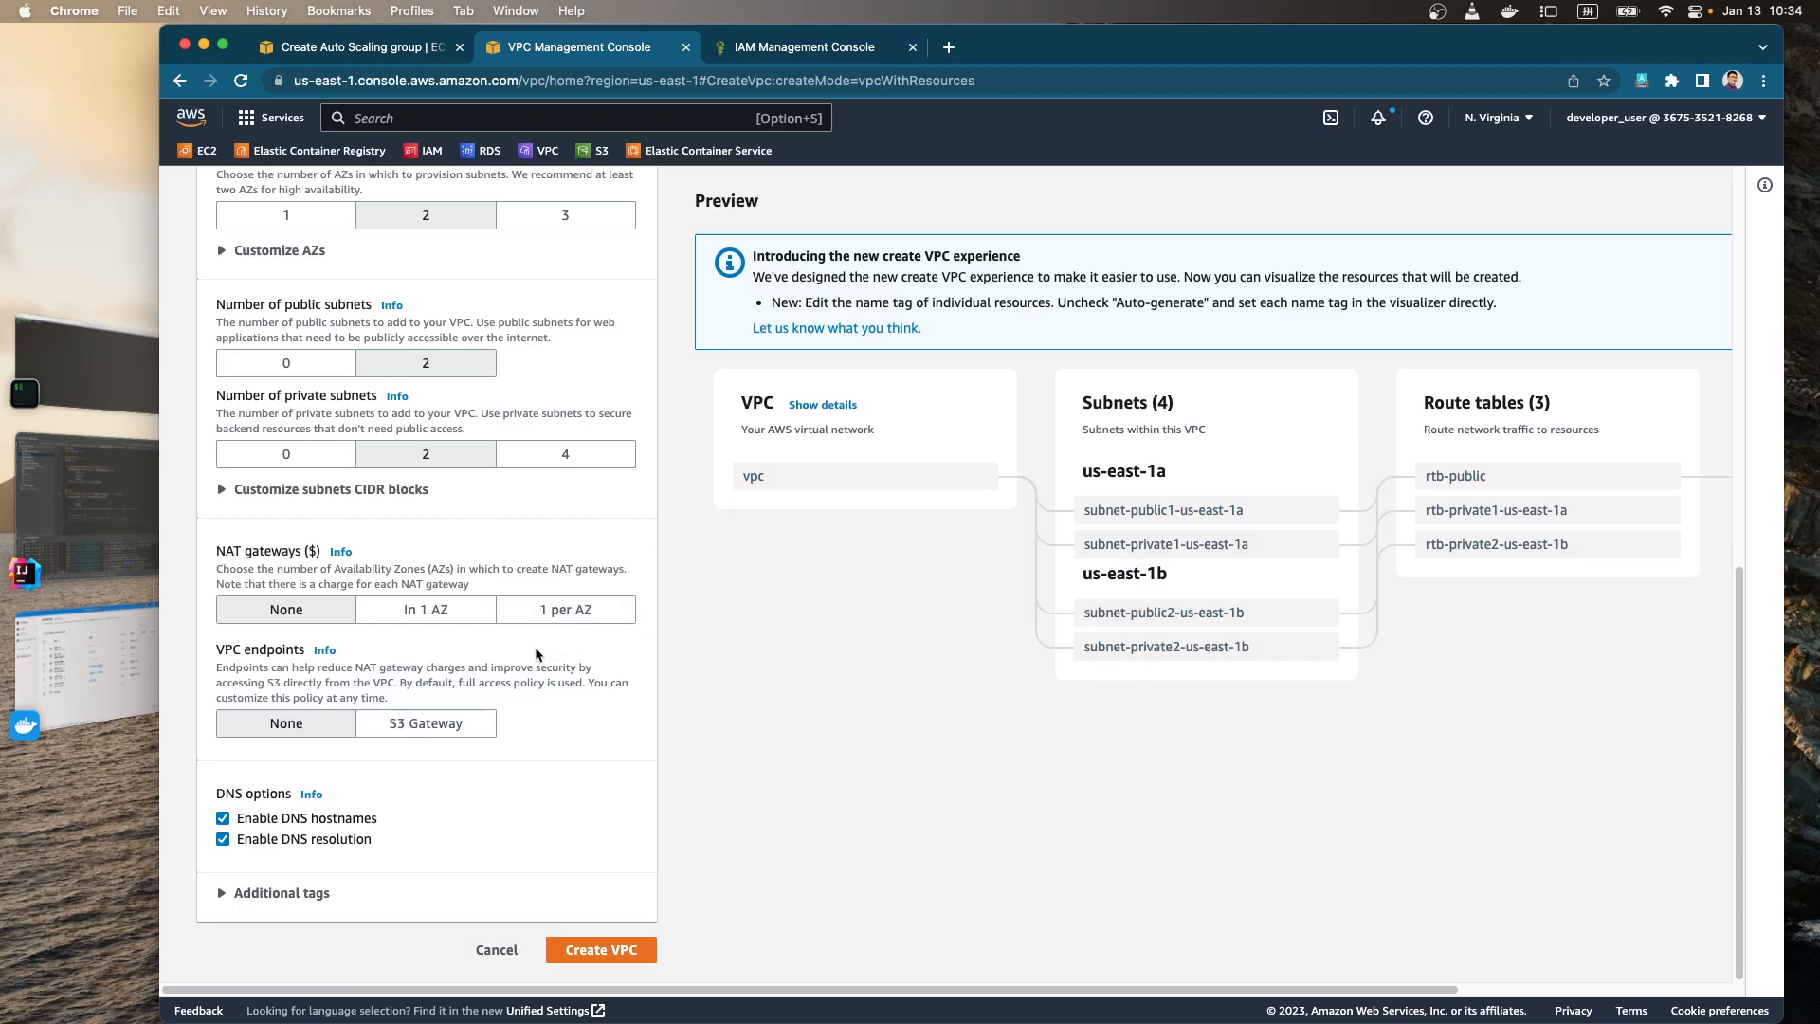
pyautogui.scroll(5, 527, 646)
pyautogui.scroll(3, 319, 483)
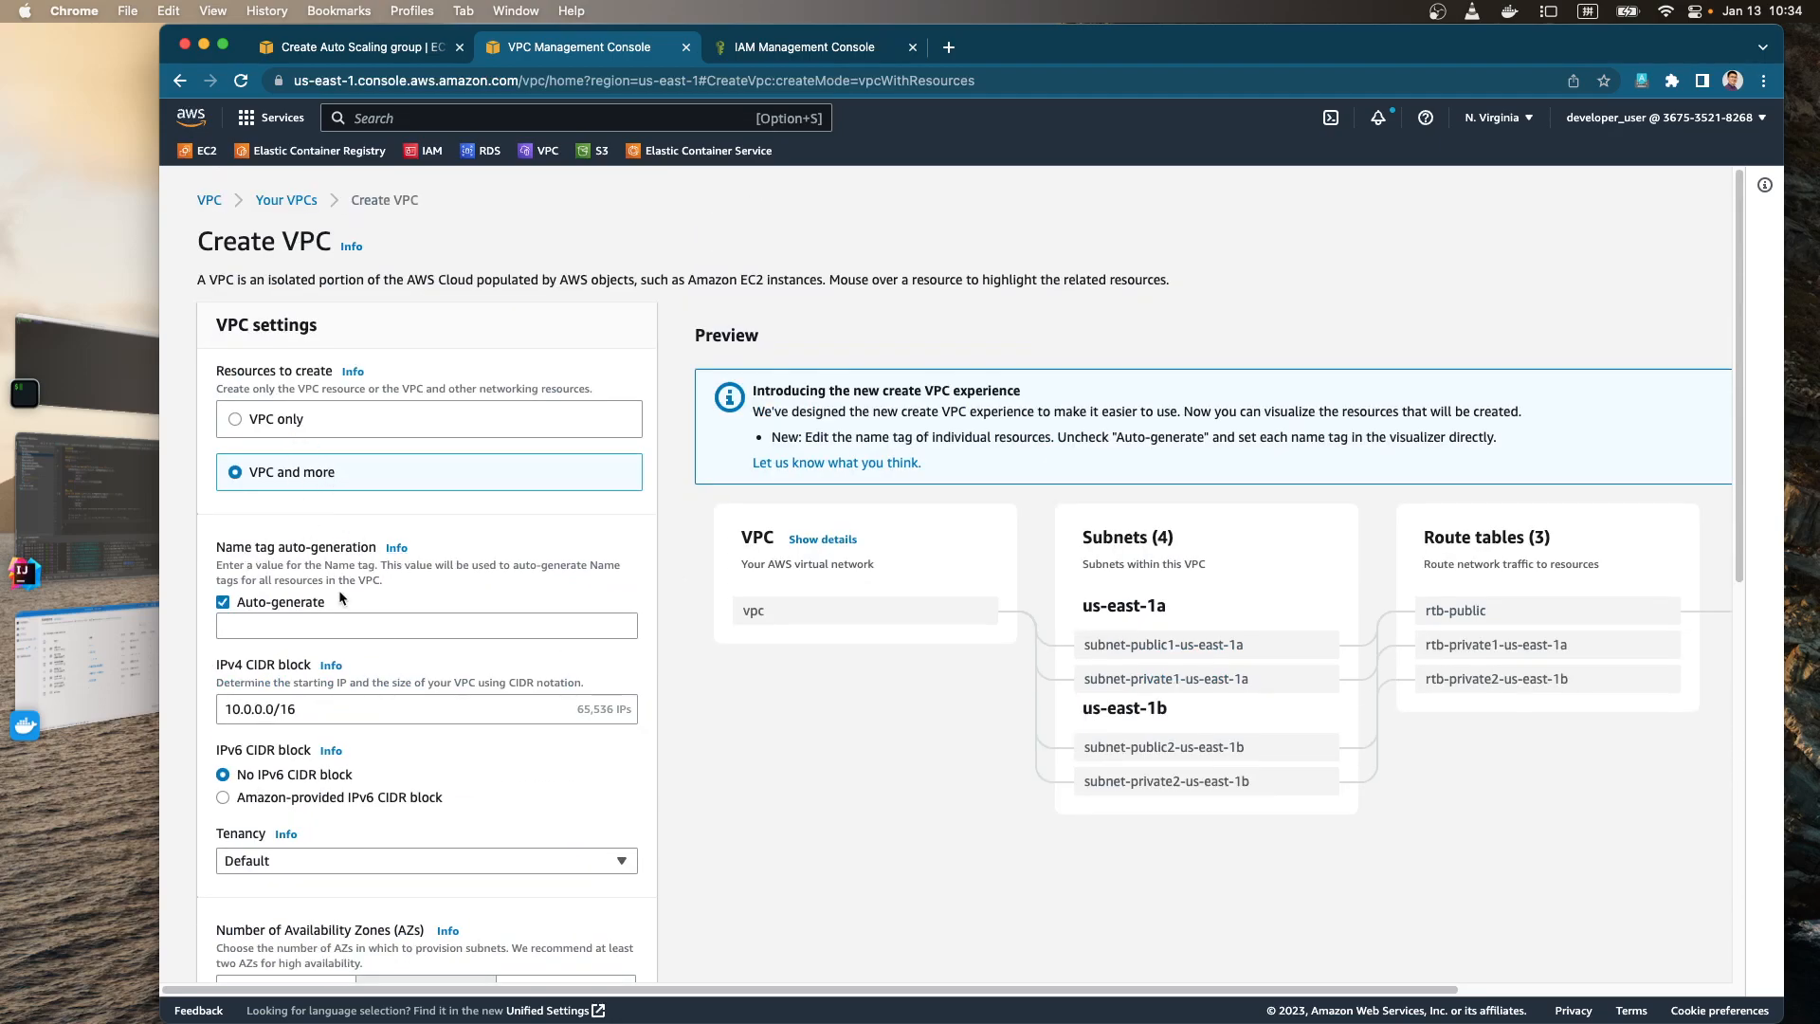
# - Turn off name tag auto-generation and name the VPC SEP-Training-VPC-2AZ in the preview
pyautogui.click(224, 603)
pyautogui.click(783, 619)
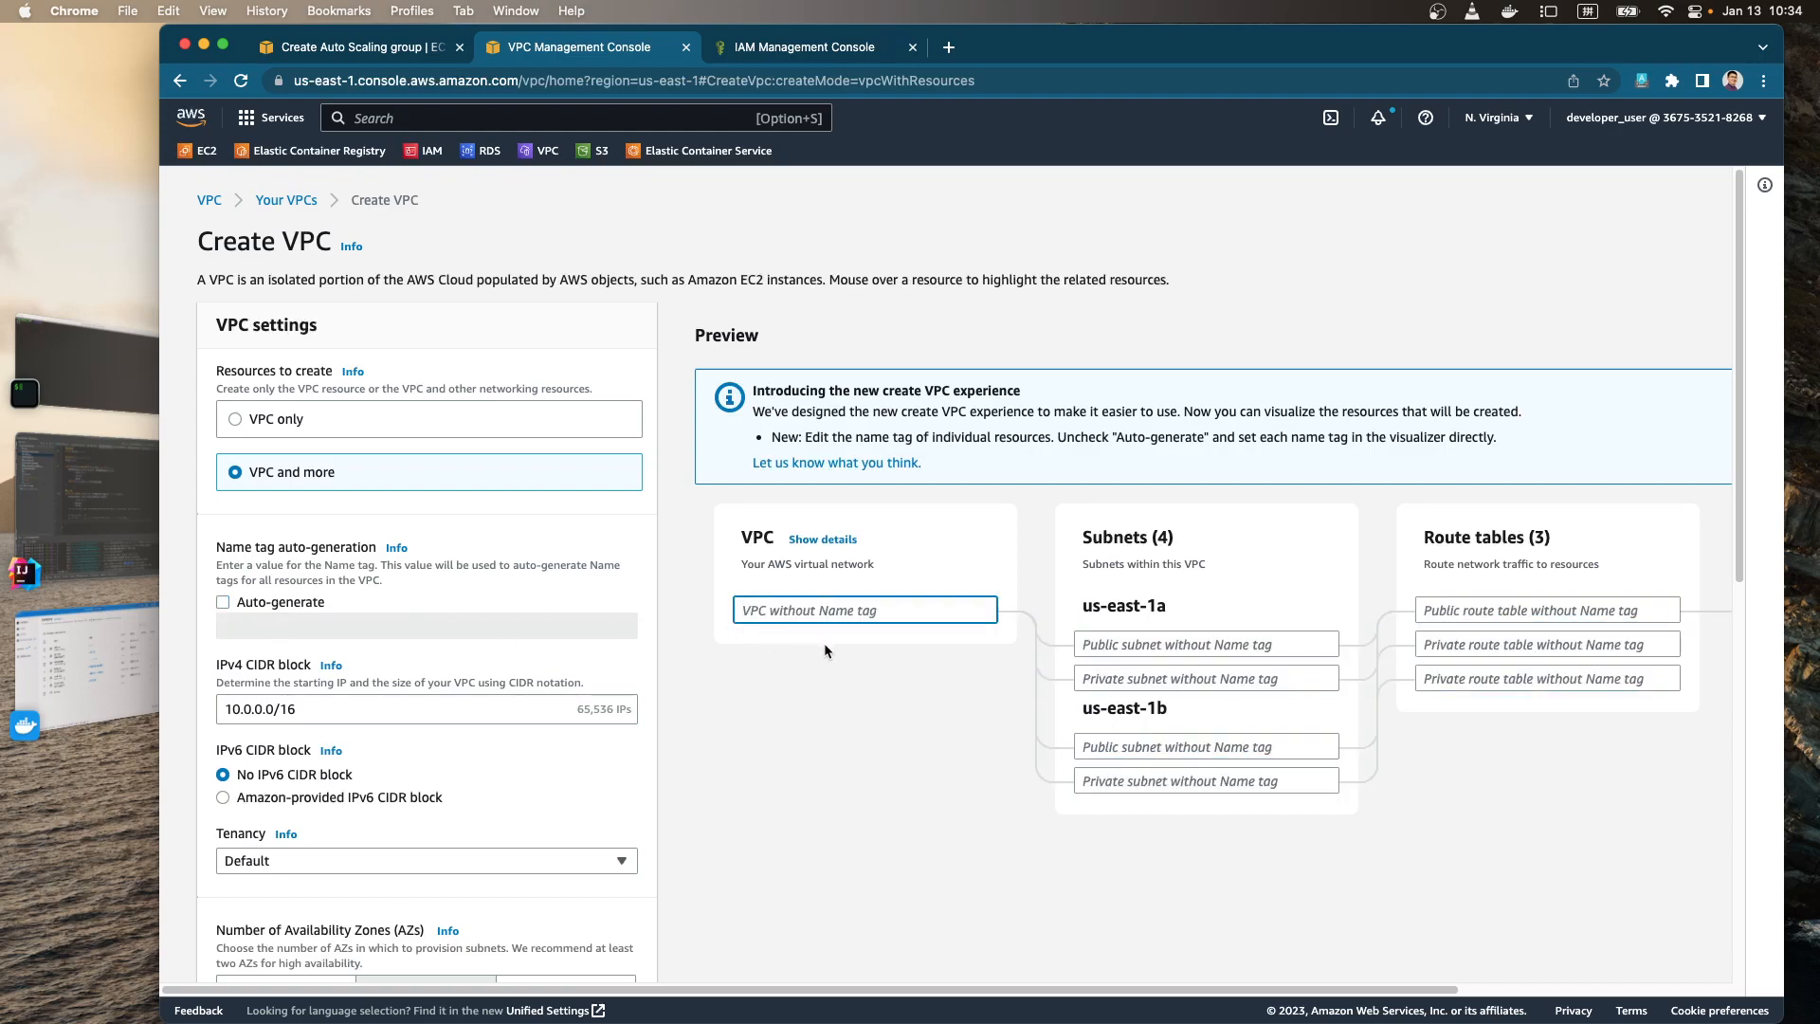
pyautogui.write('SEP')
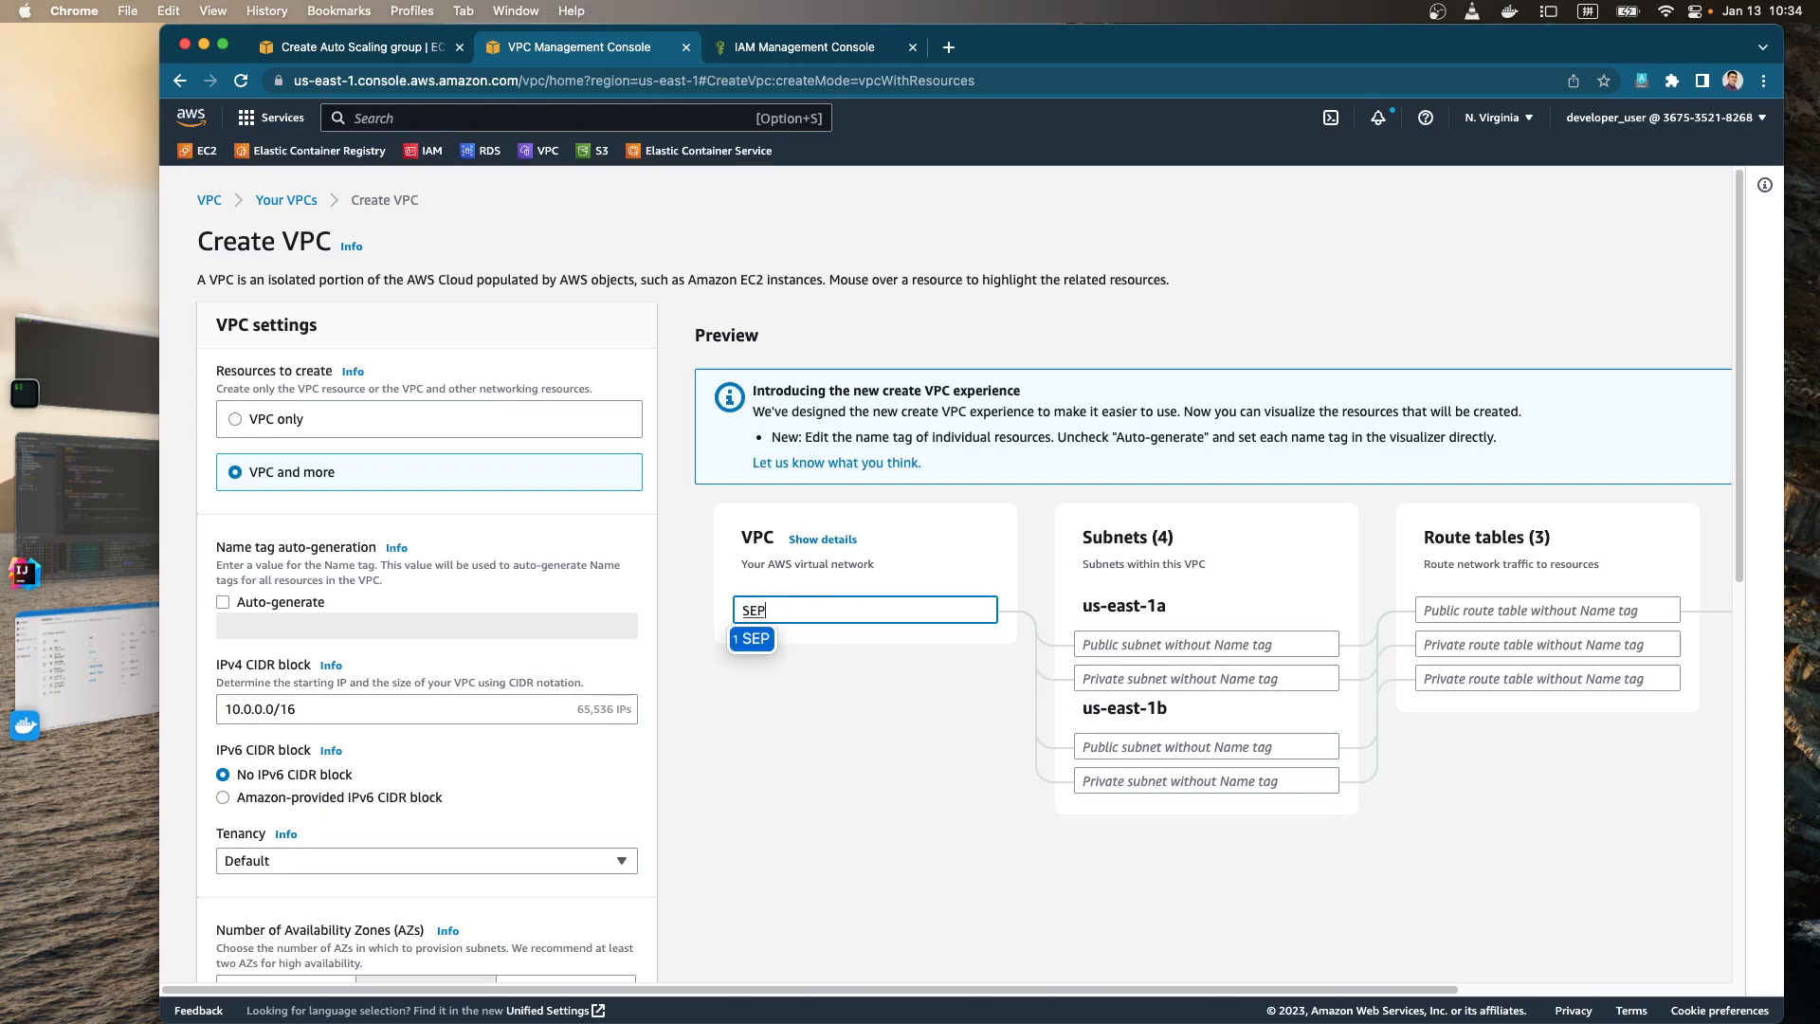
pyautogui.press('capslock')
pyautogui.write('-Training-VPC-2AZ')
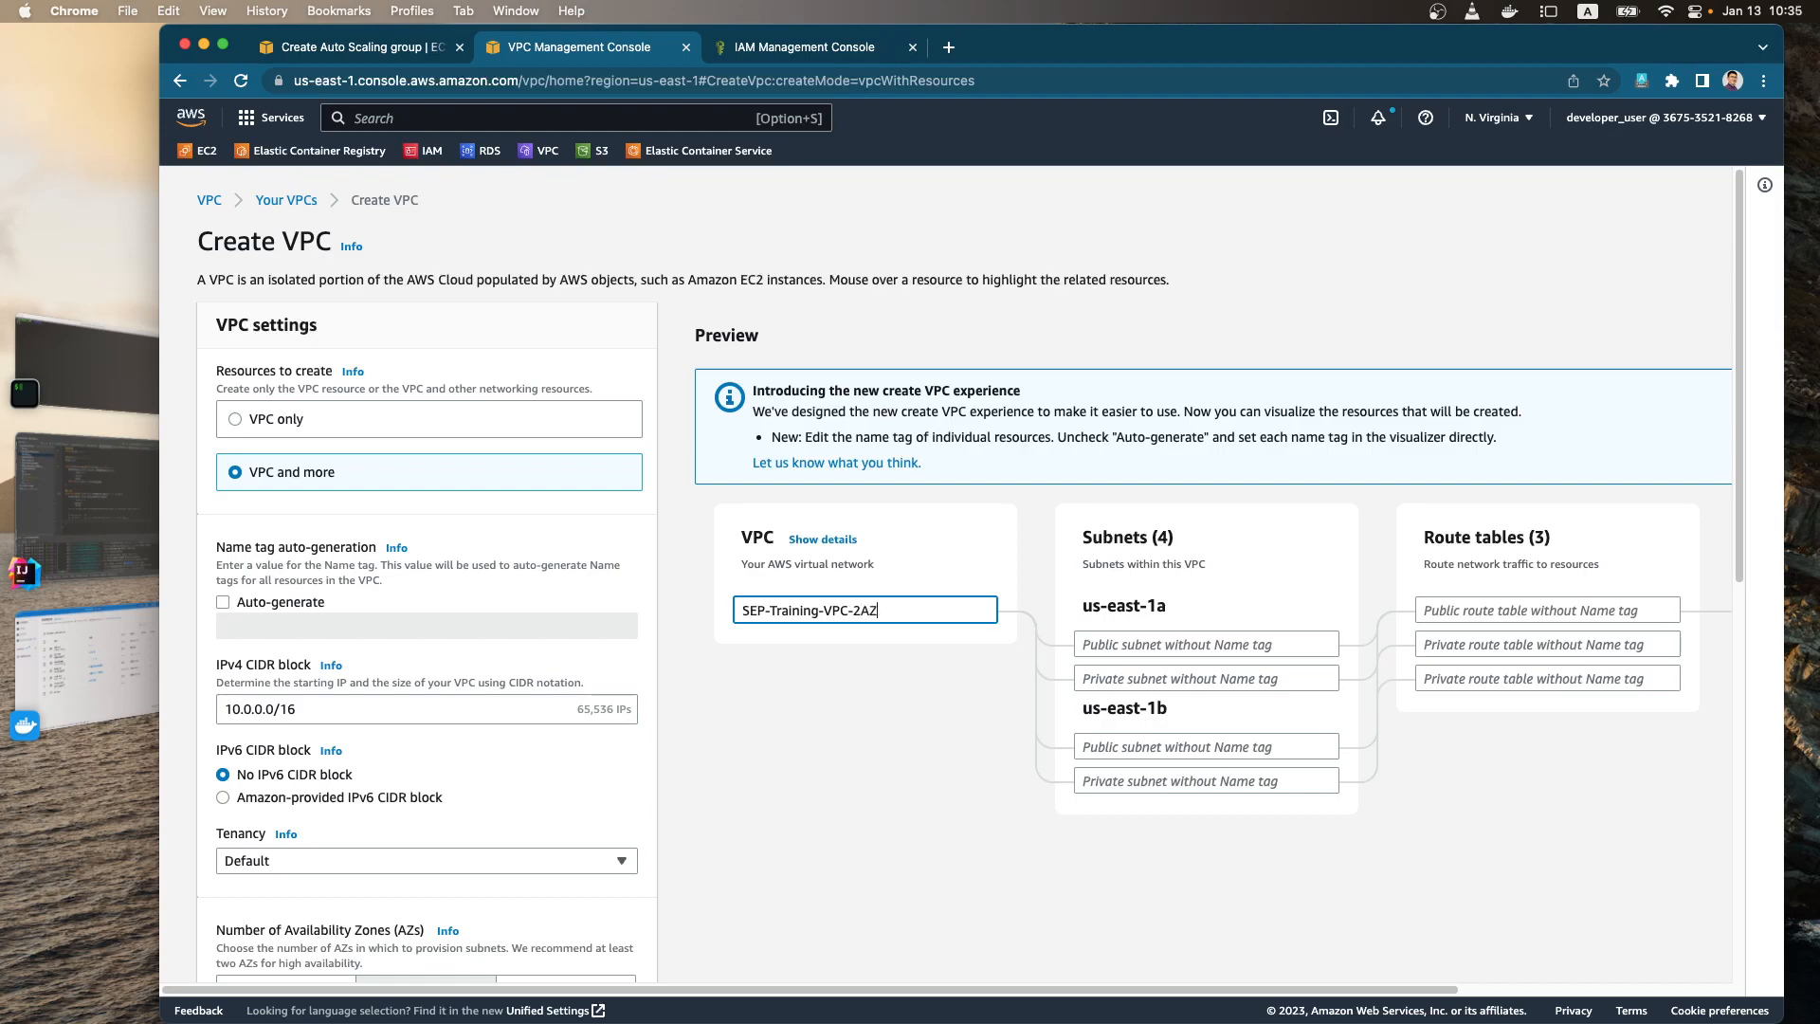
pyautogui.click(881, 744)
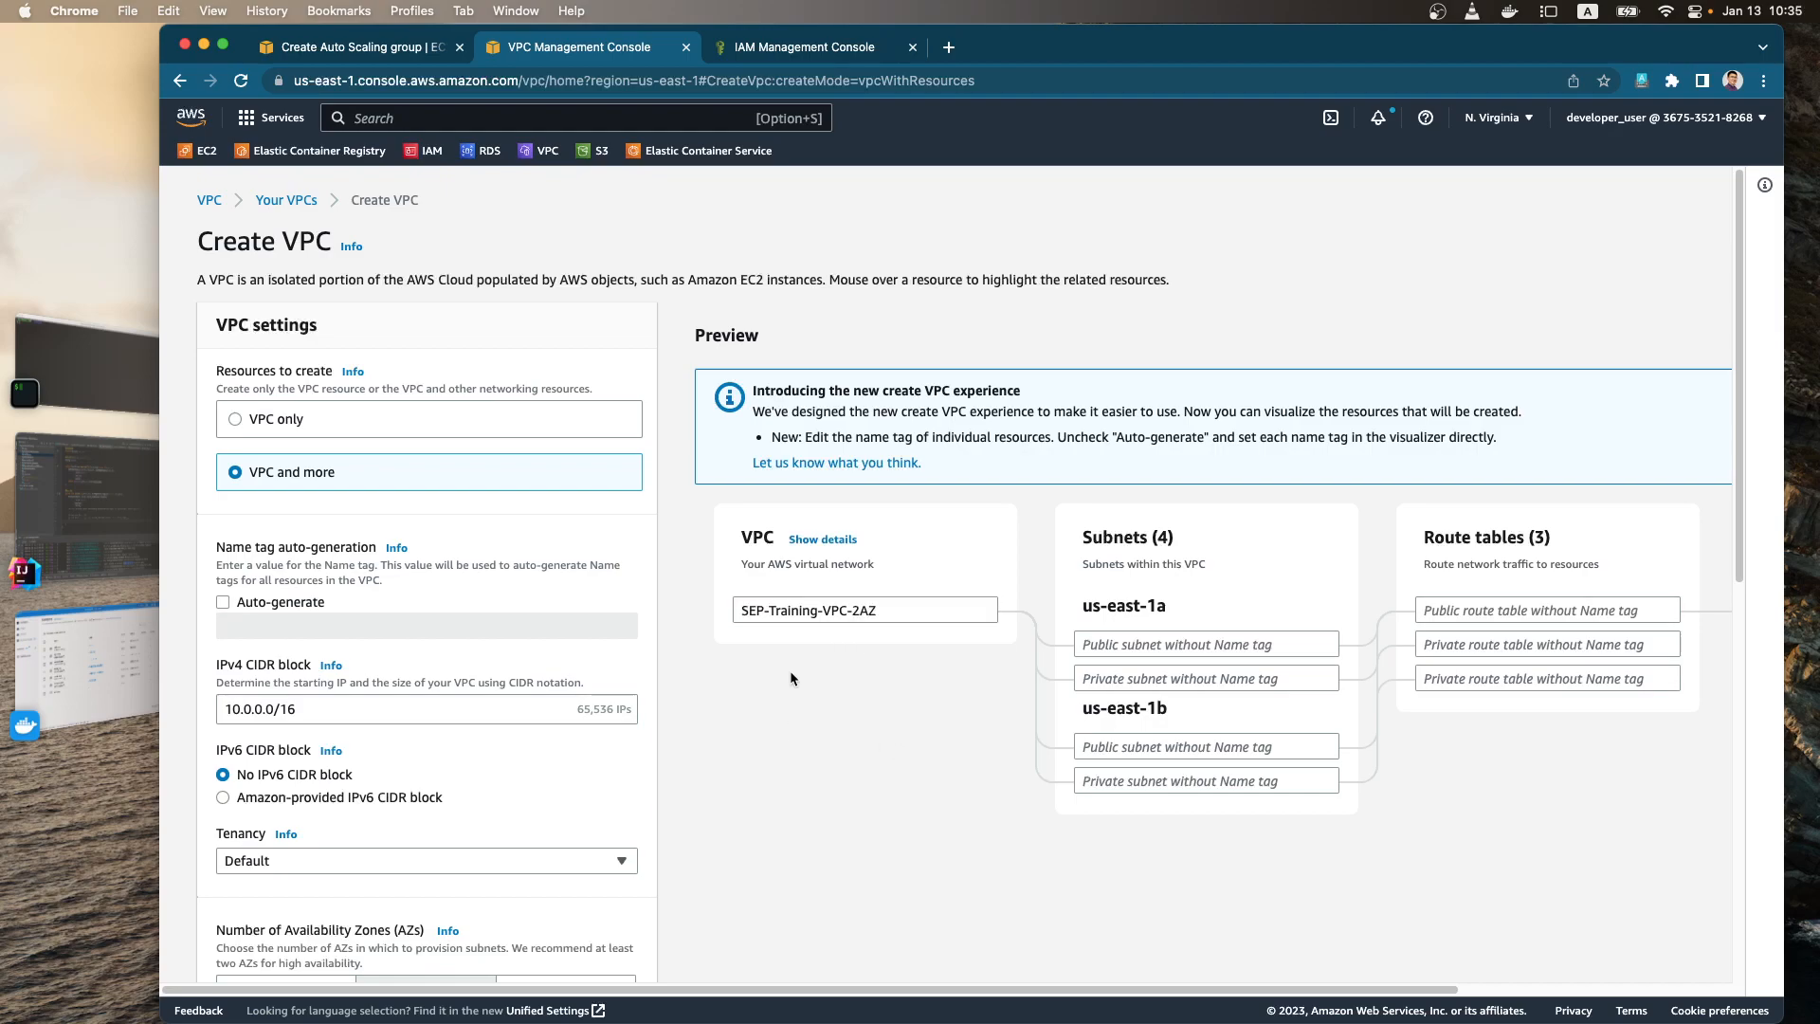
# - Create the VPC with its networking resources and open its details page
pyautogui.scroll(-10, 515, 635)
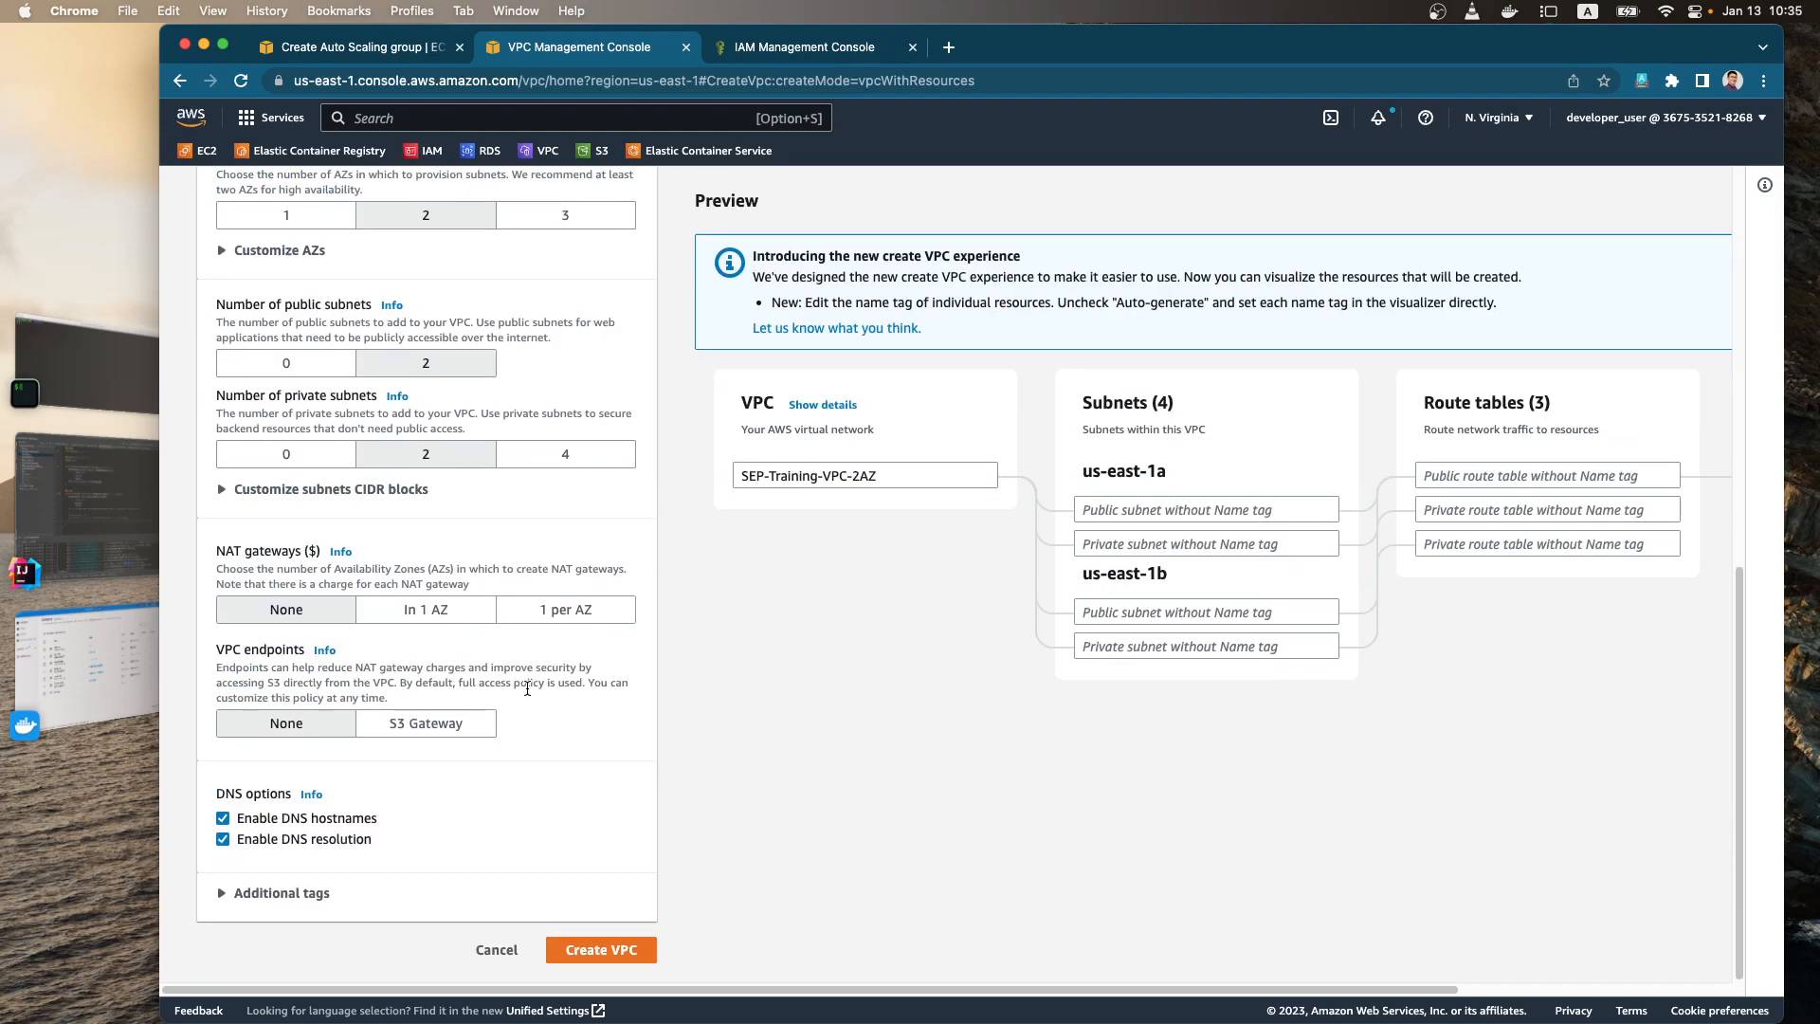
pyautogui.click(620, 959)
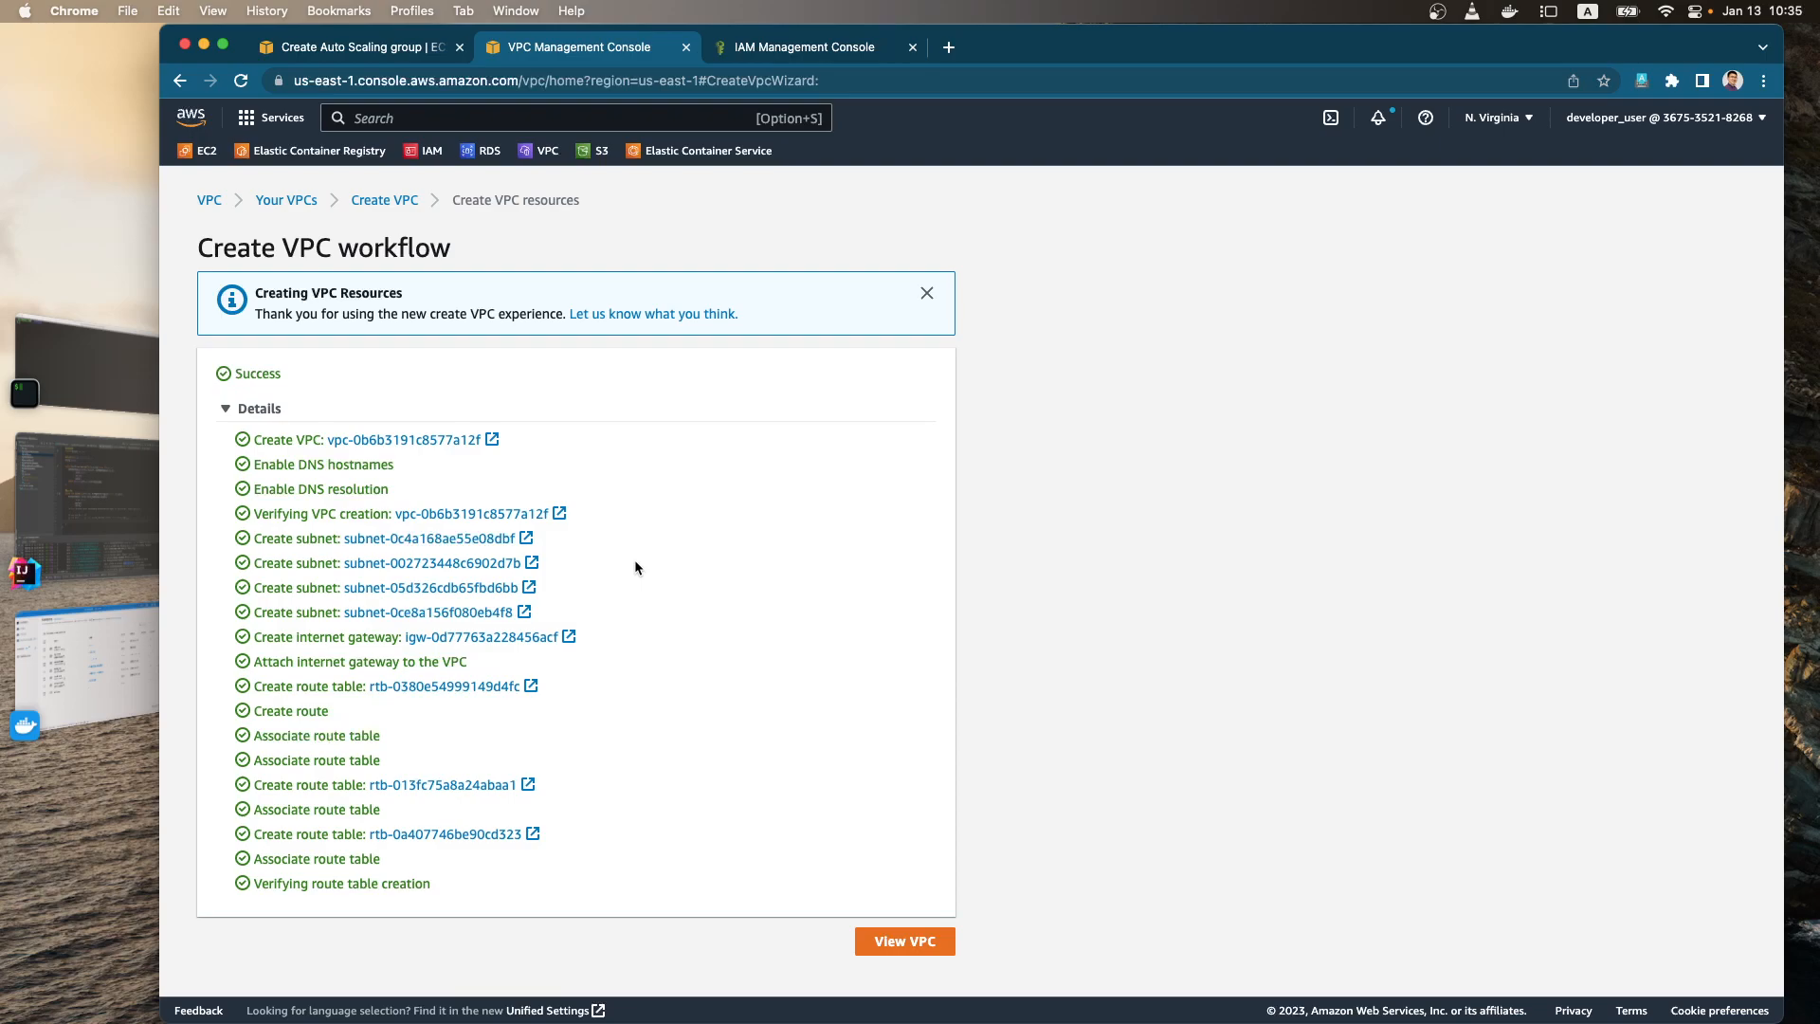
pyautogui.click(923, 944)
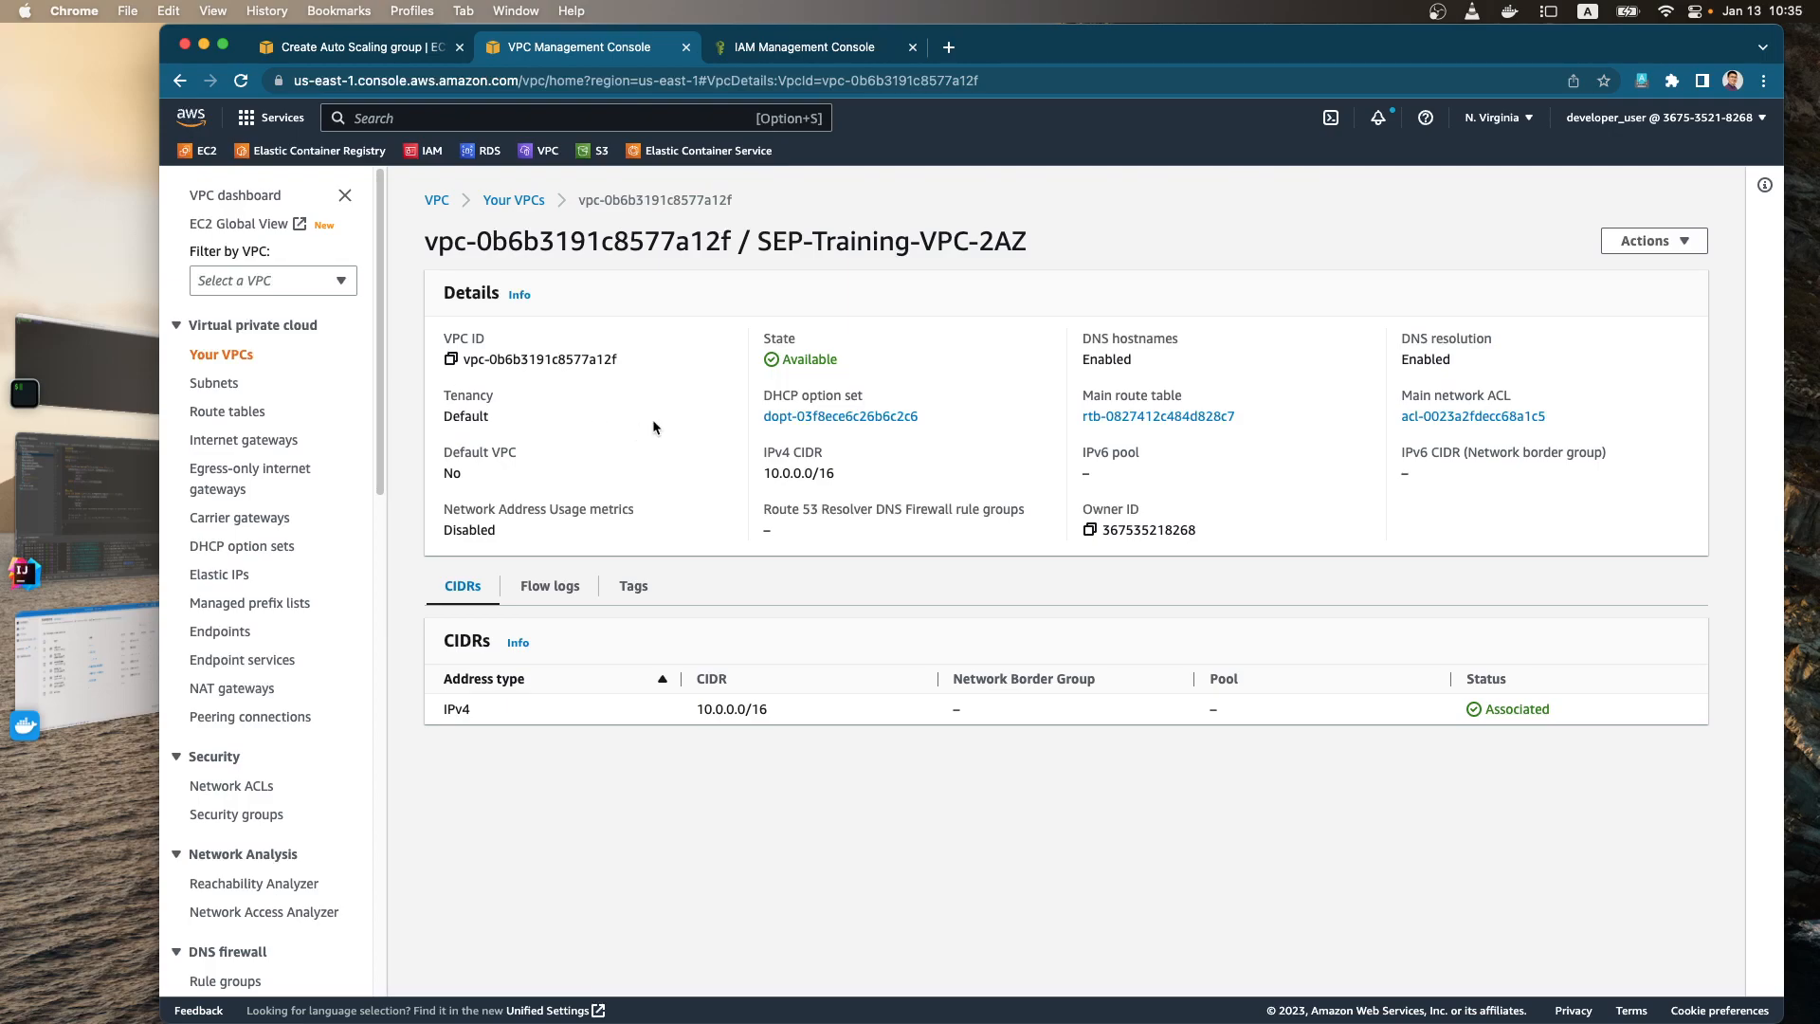
# - Review the subnets list and compare the details of SEP-Training-VPC-2AZ and sep-training-vpc among the existing VPCs
pyautogui.click(228, 384)
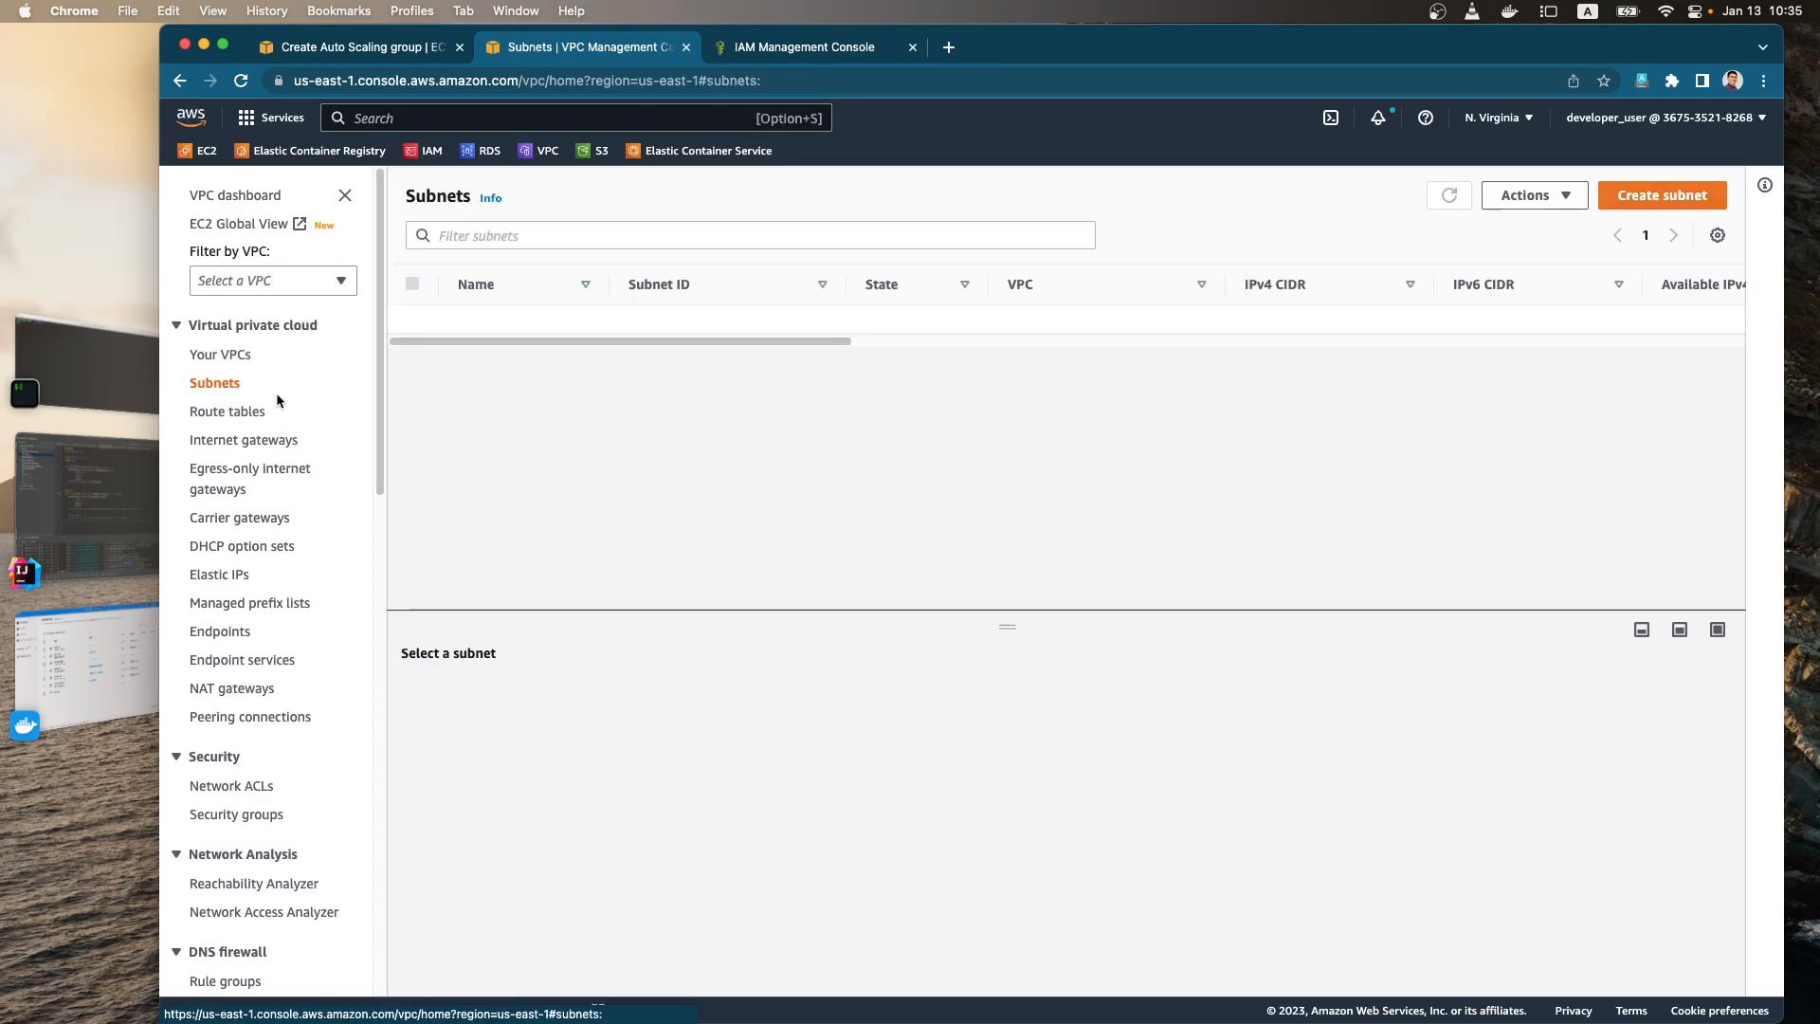
pyautogui.moveTo(614, 280); pyautogui.dragTo(768, 327)
pyautogui.scroll(-1, 684, 459)
pyautogui.scroll(1, 1200, 516)
pyautogui.click(203, 355)
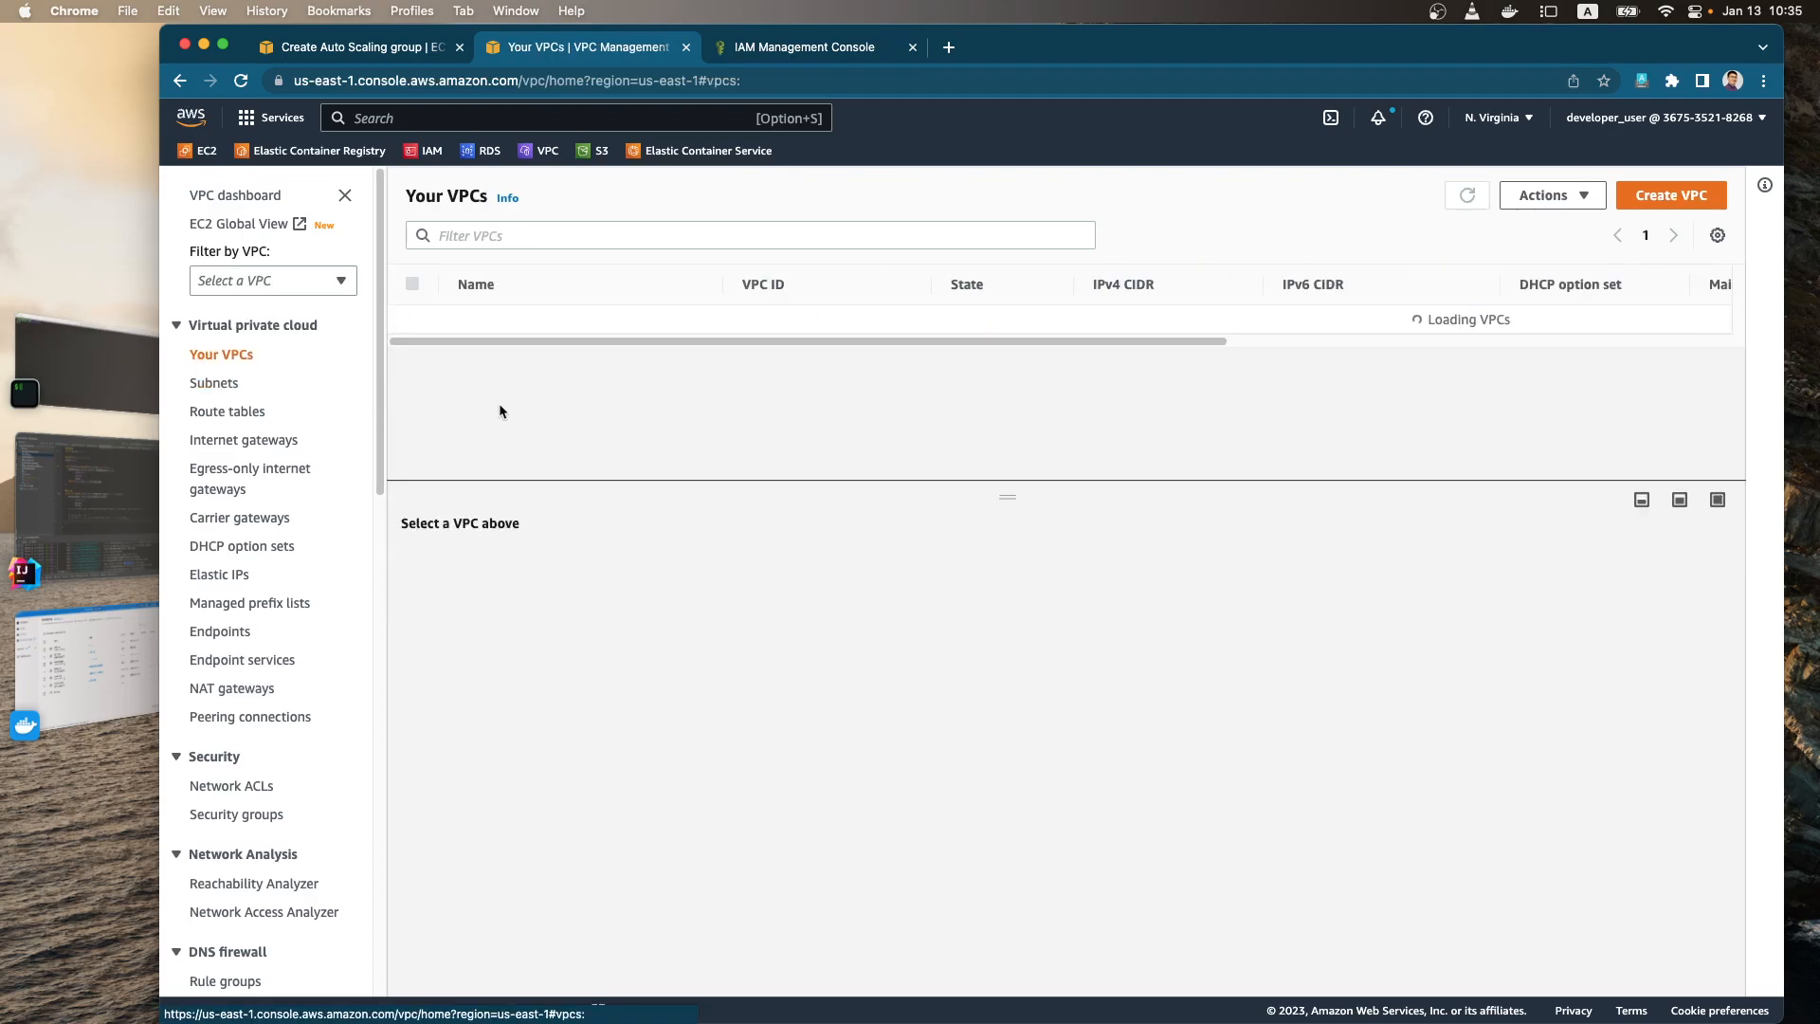
pyautogui.click(575, 325)
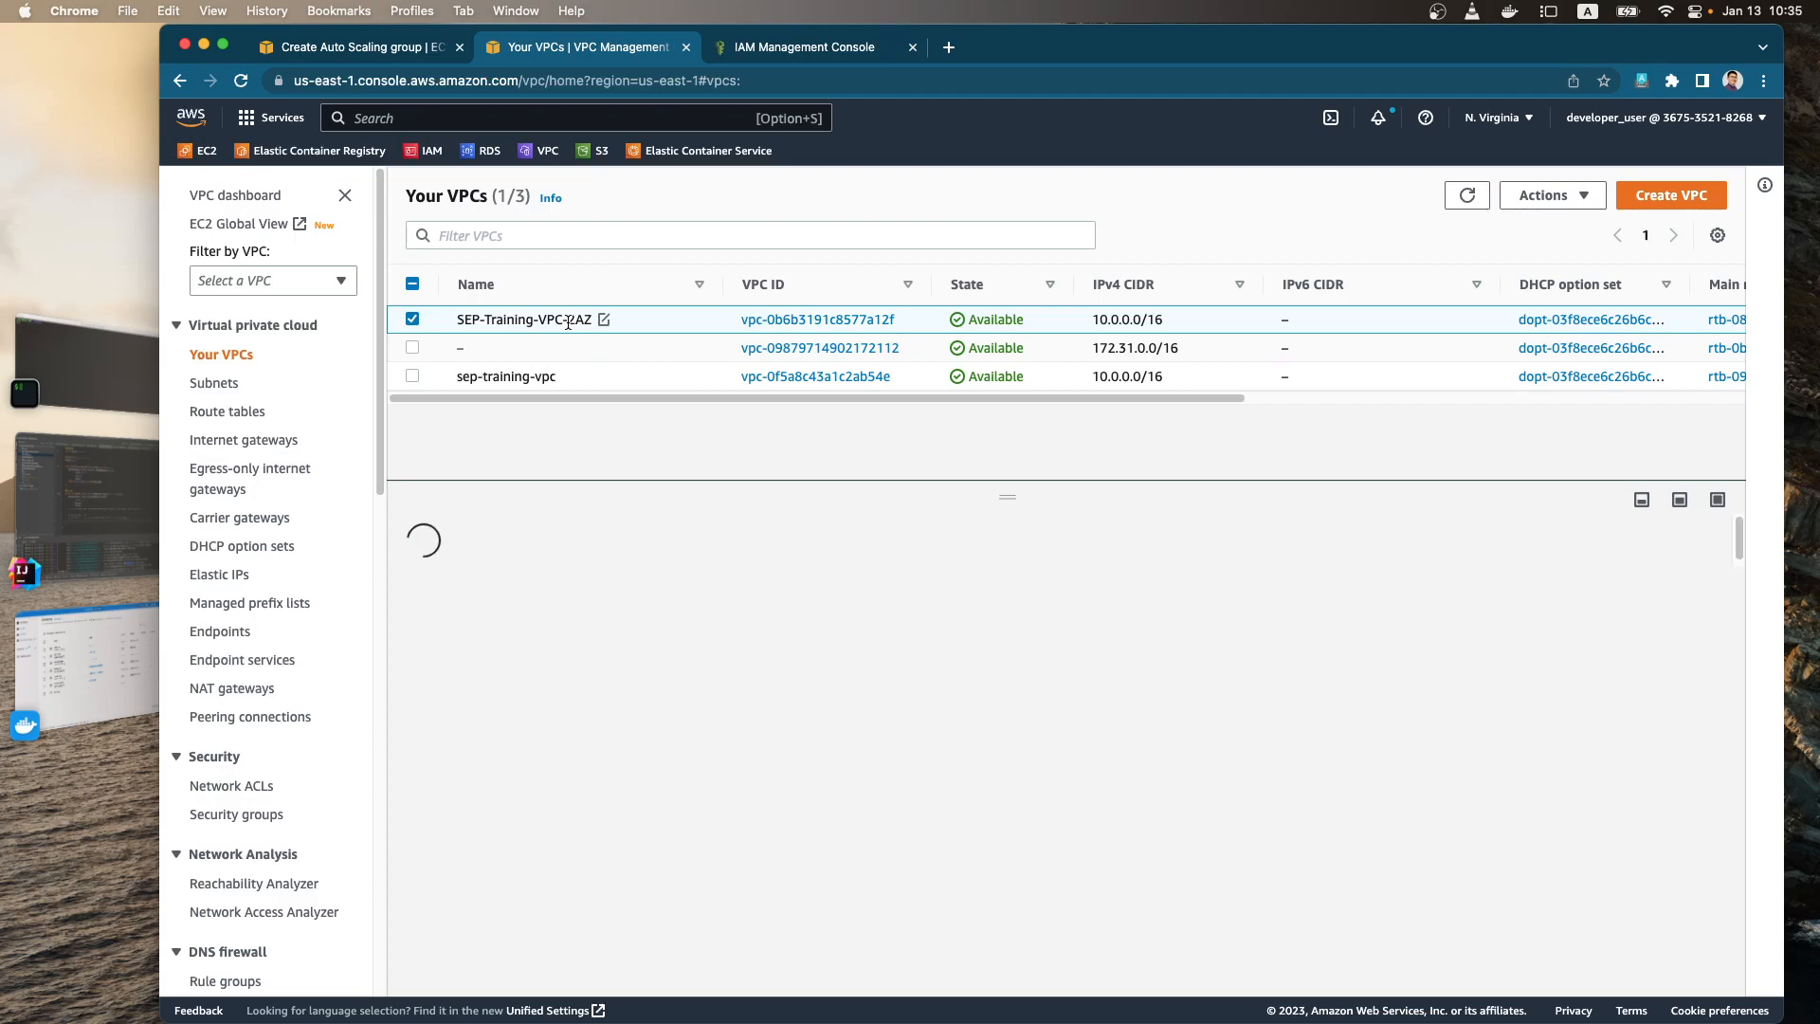
pyautogui.click(536, 378)
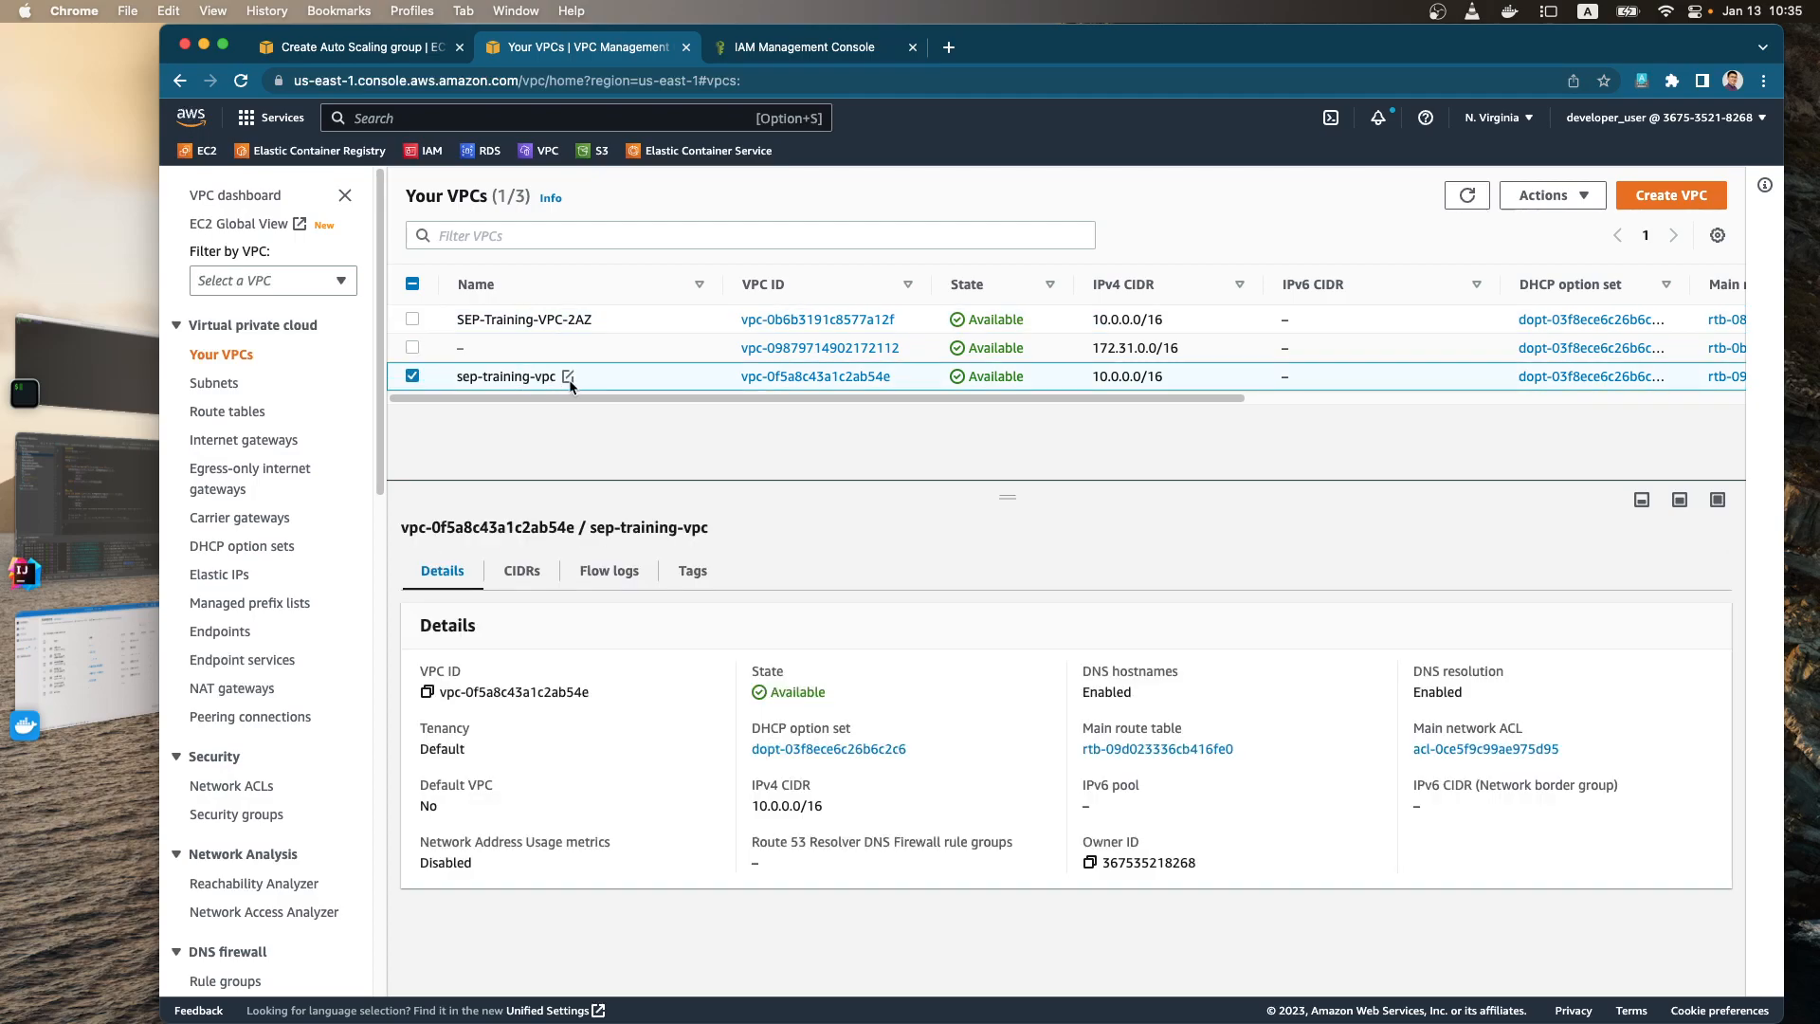
pyautogui.click(513, 320)
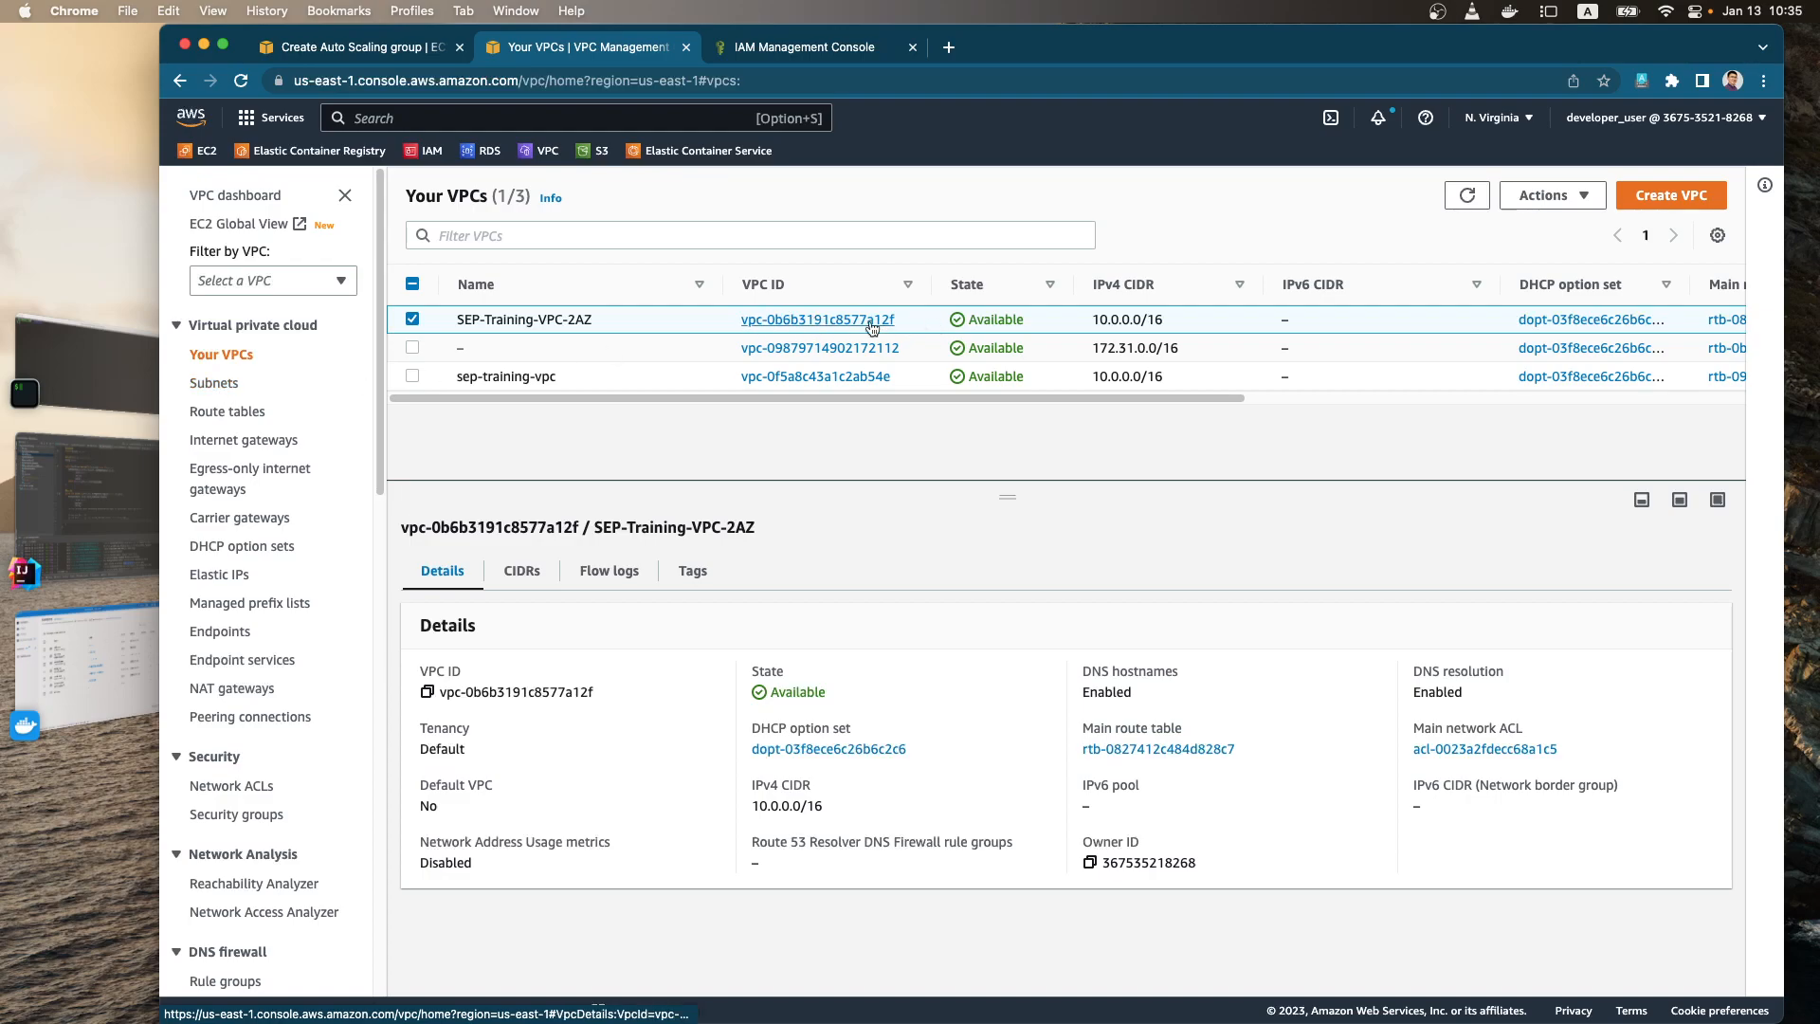
# - In the subnets list, widen the VPC column and select all four subnets belonging to SEP-Training-VPC-2AZ
pyautogui.click(225, 385)
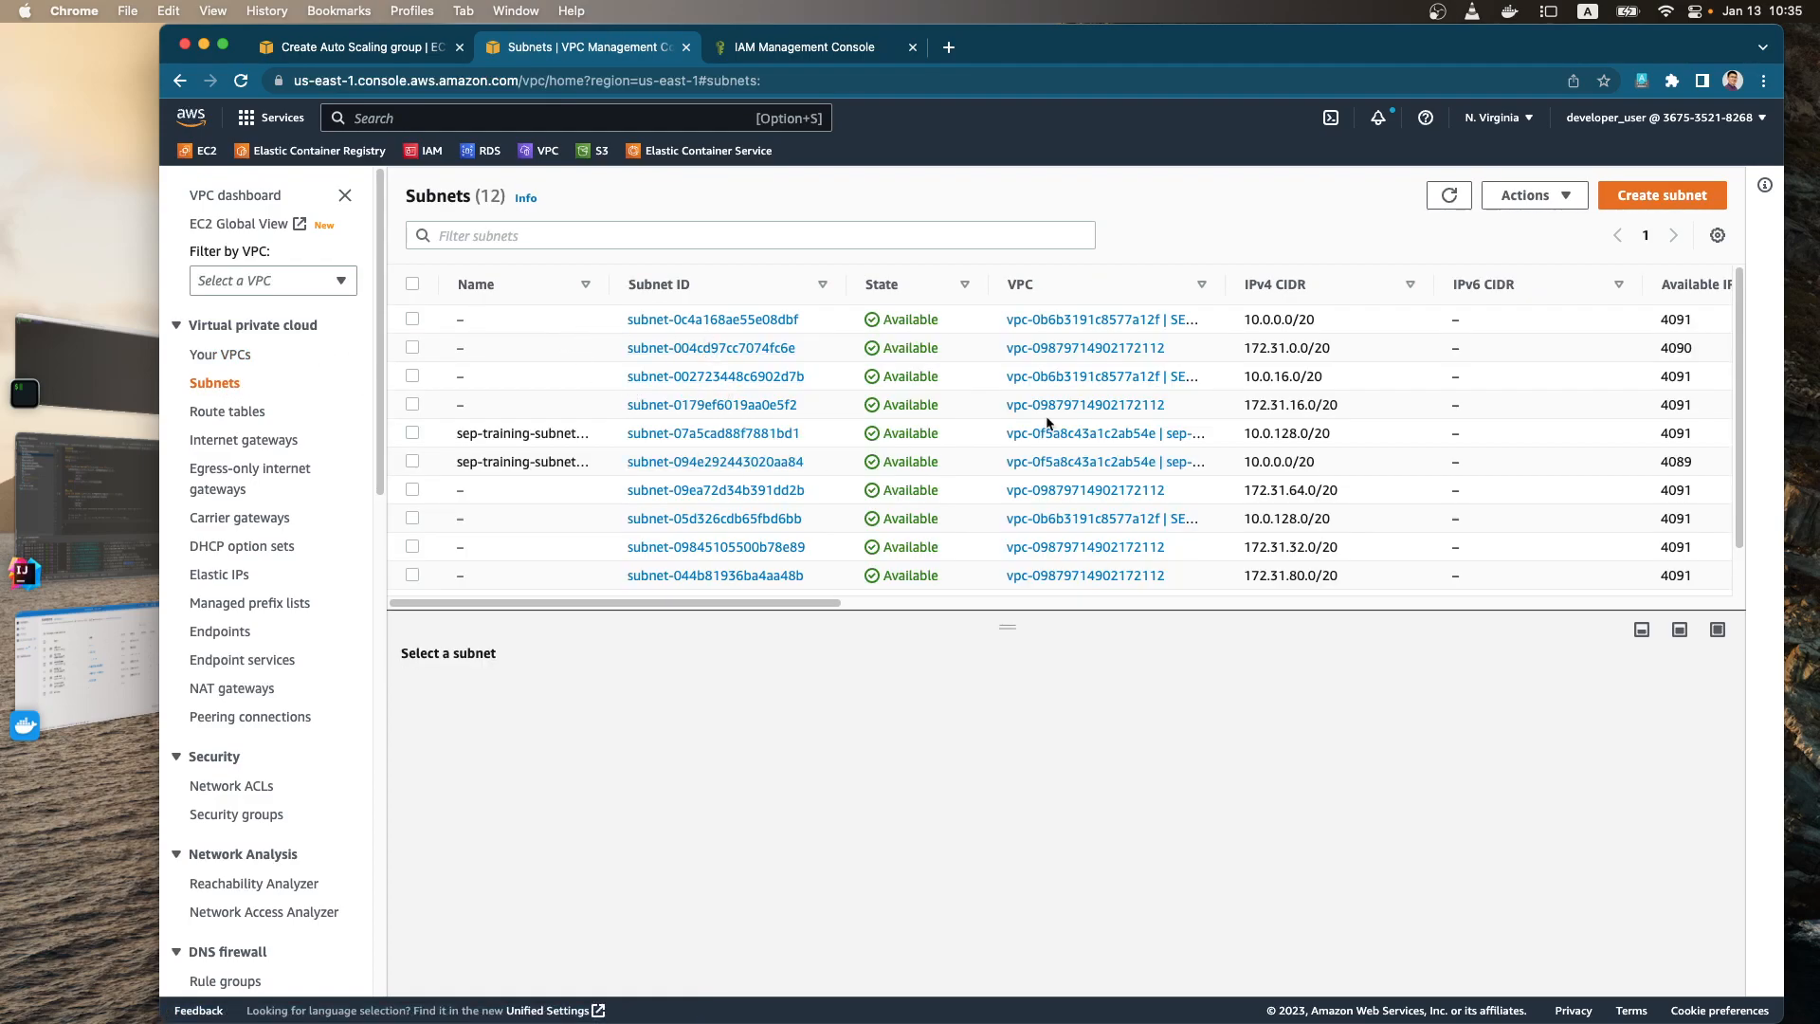
pyautogui.moveTo(1225, 285); pyautogui.dragTo(1433, 285)
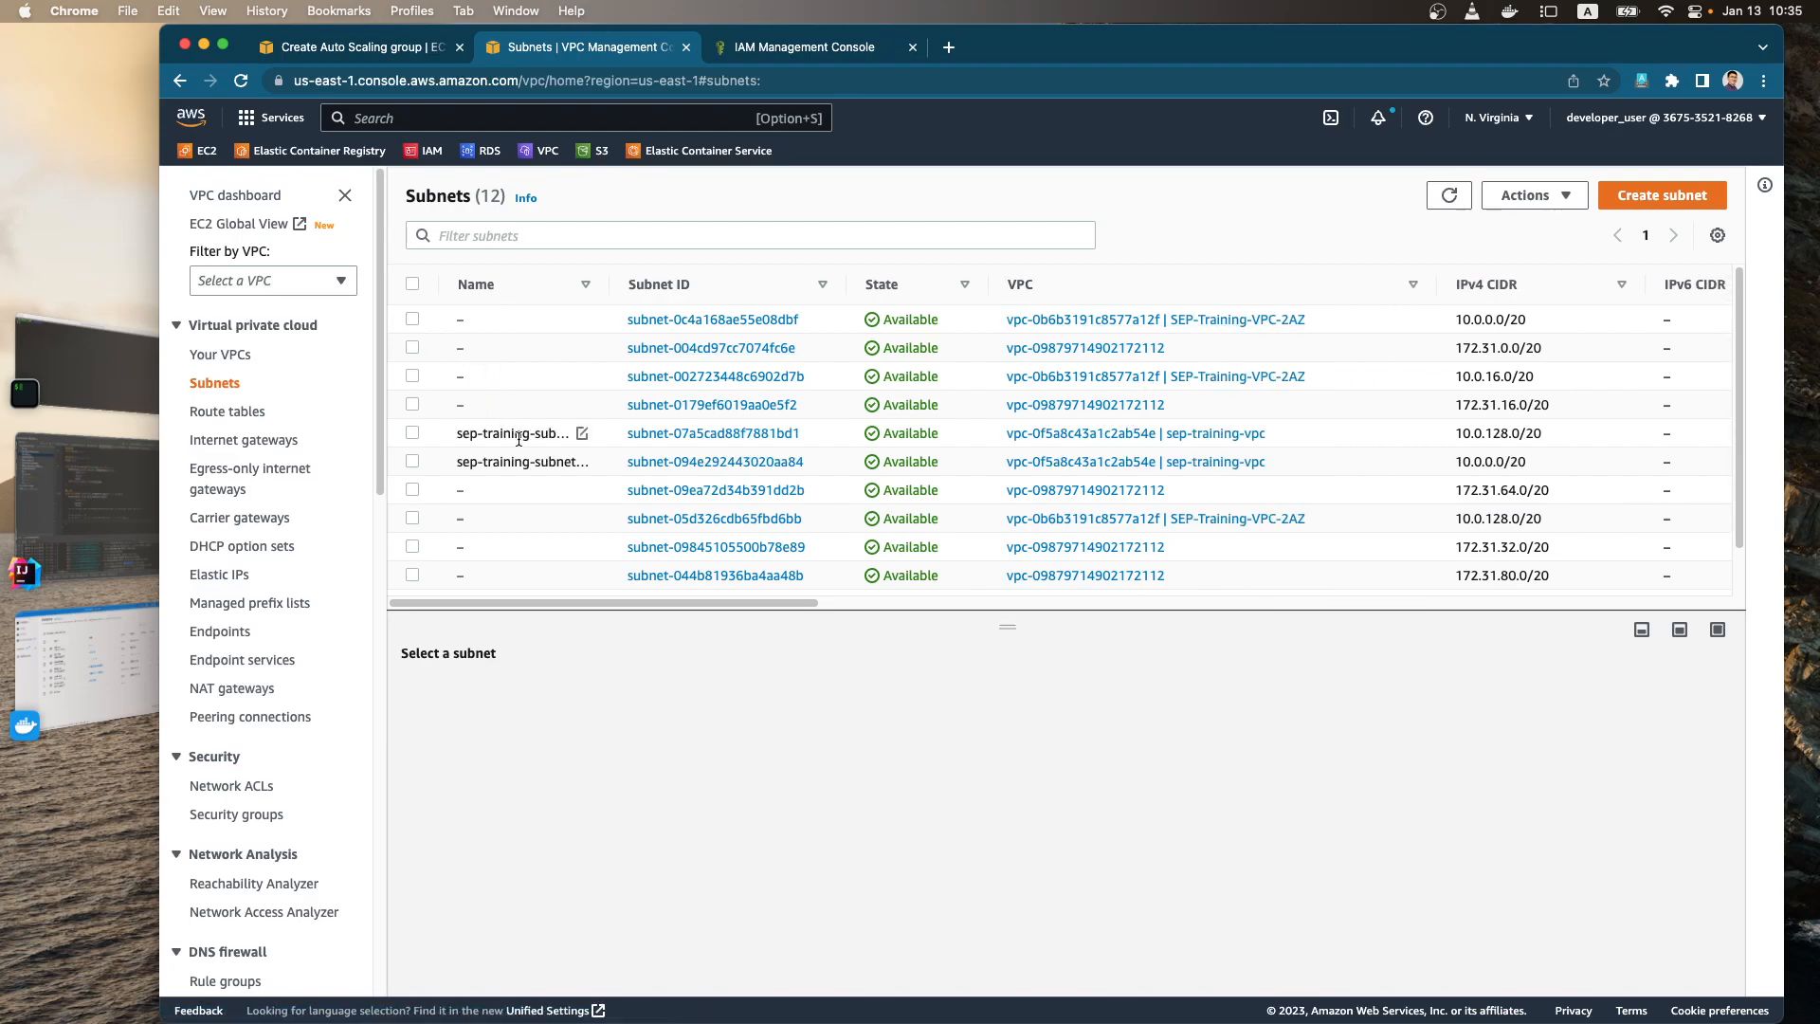
pyautogui.click(411, 319)
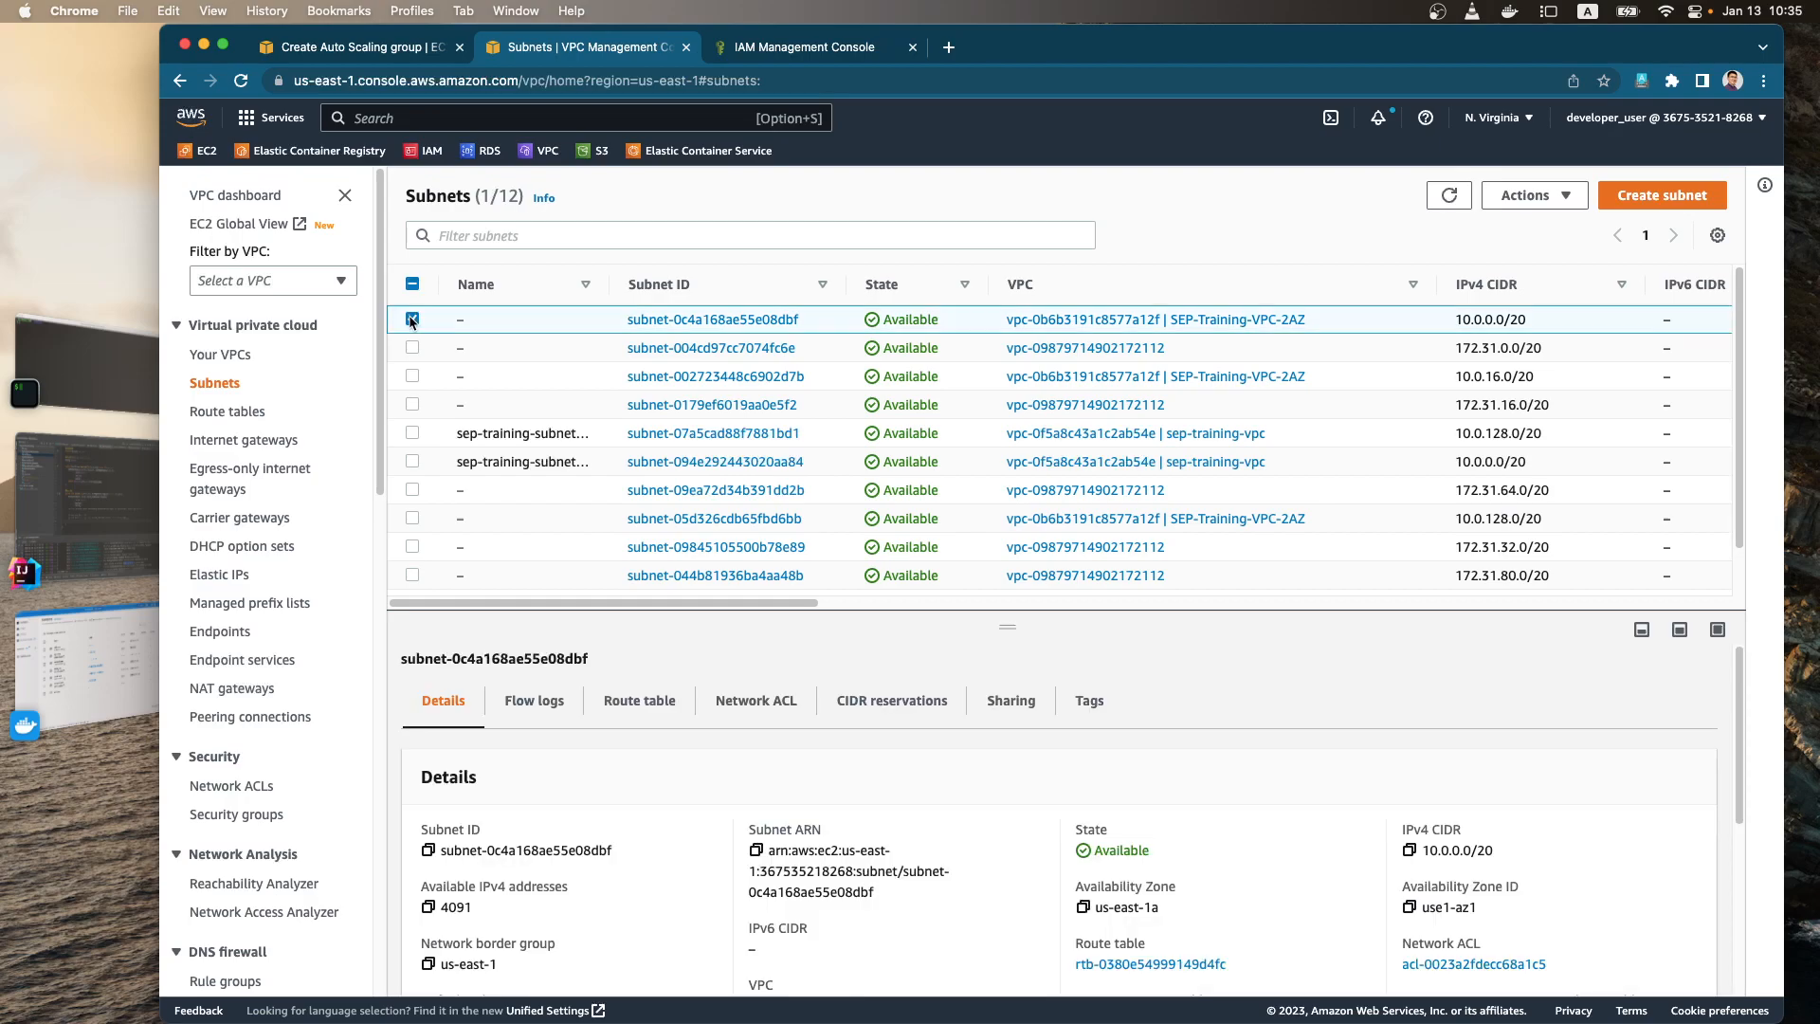
pyautogui.click(412, 374)
pyautogui.click(412, 519)
pyautogui.scroll(-2, 1257, 524)
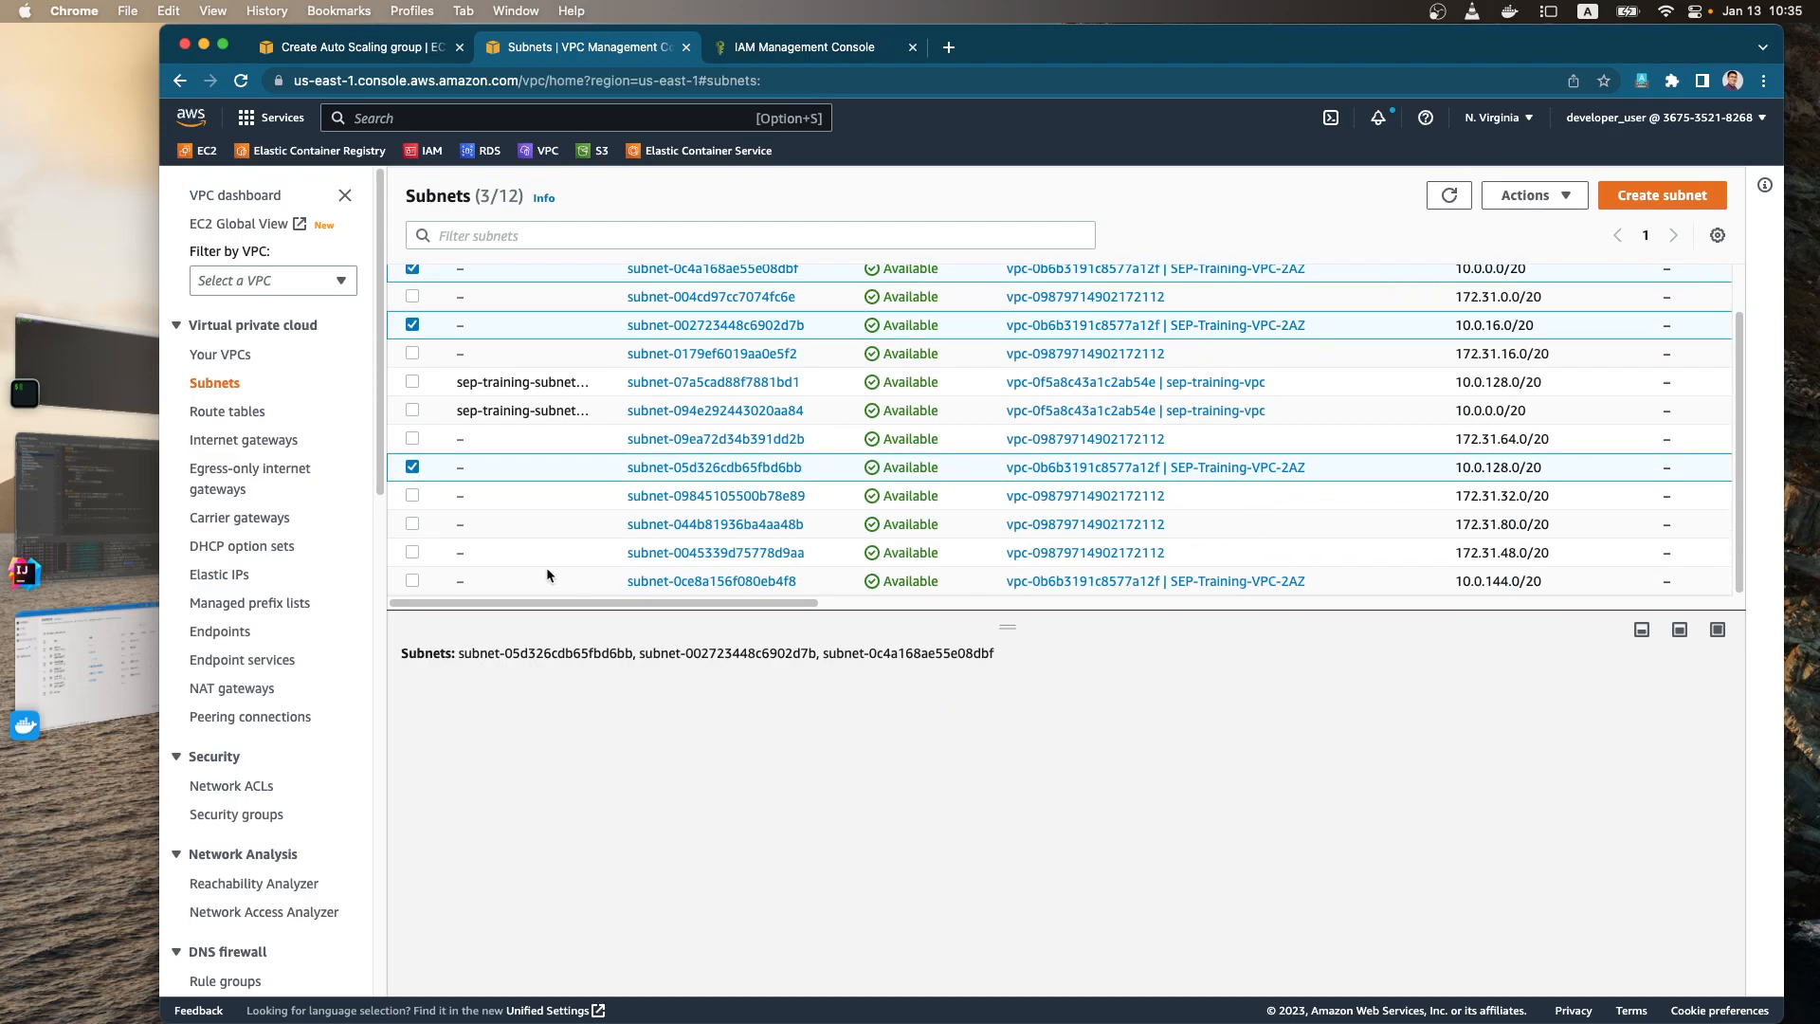
pyautogui.click(412, 581)
# - Sort the subnets list by VPC in descending order
pyautogui.scroll(2, 1166, 322)
pyautogui.click(1173, 289)
pyautogui.click(1174, 289)
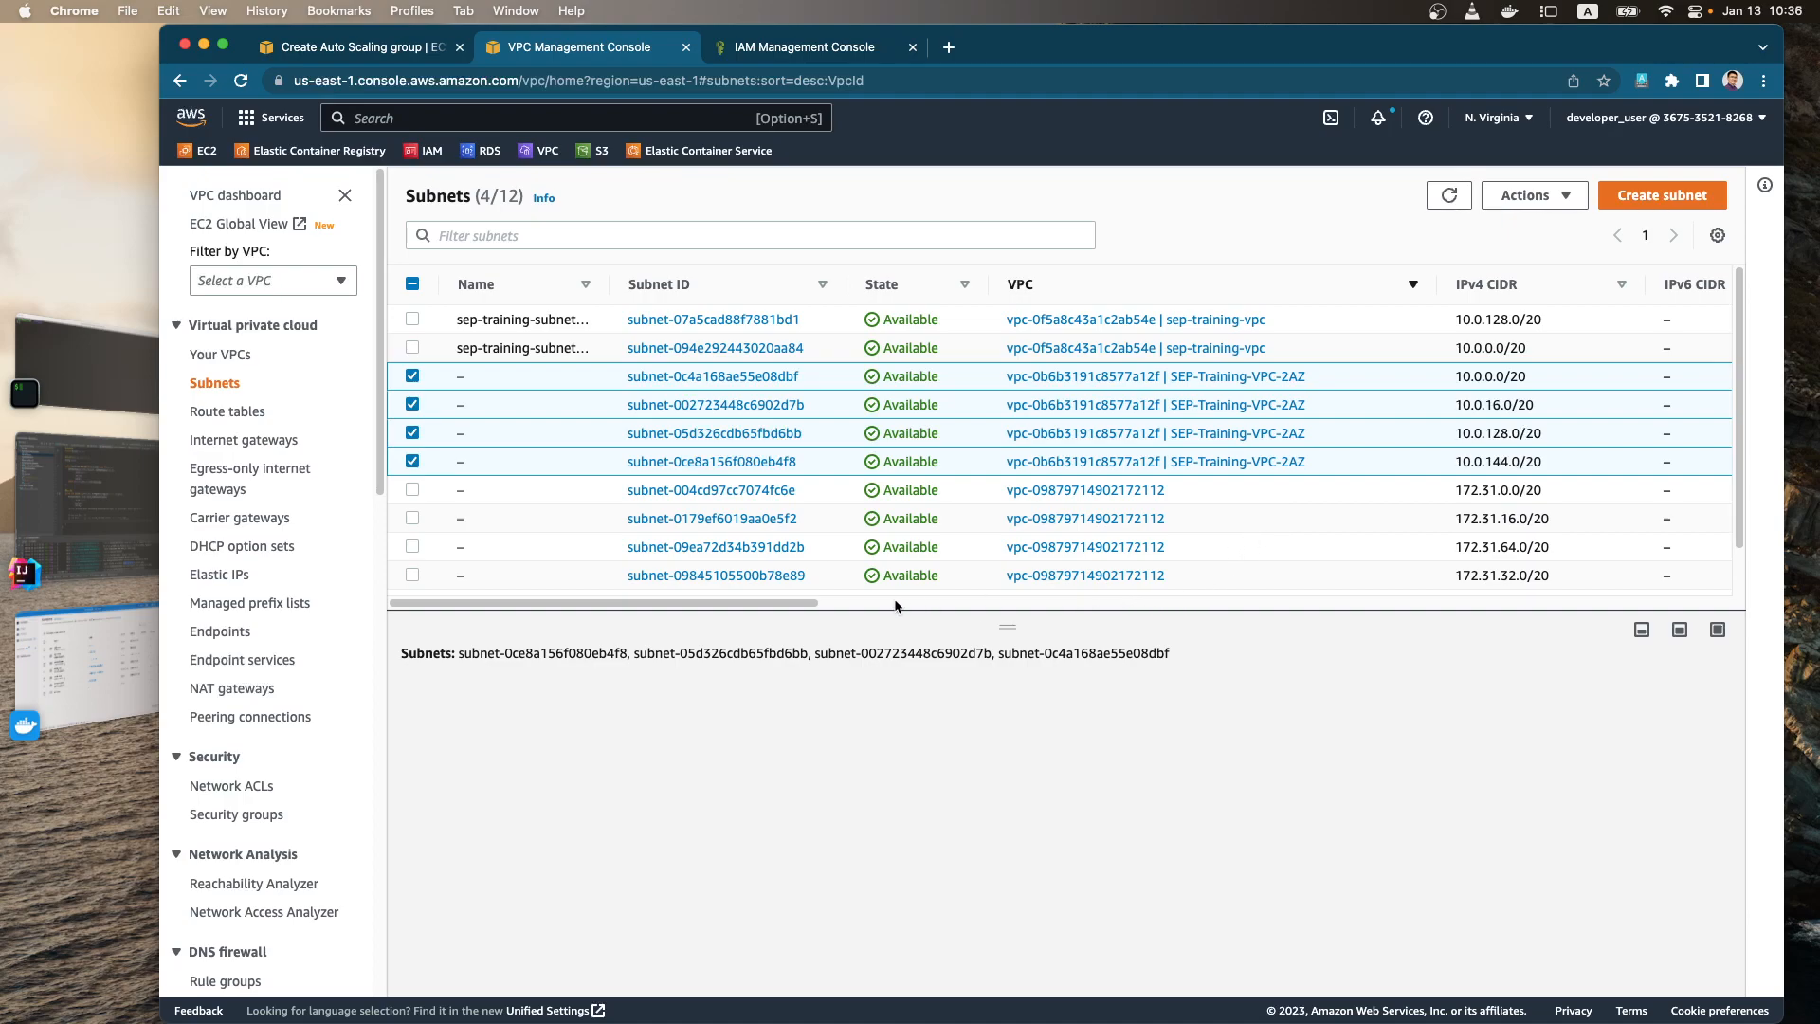
# - Inspect the routes in the route table of the selected 10.0.0.0/20 subnet, and return to the subnets list
pyautogui.moveTo(805, 603); pyautogui.dragTo(1333, 612)
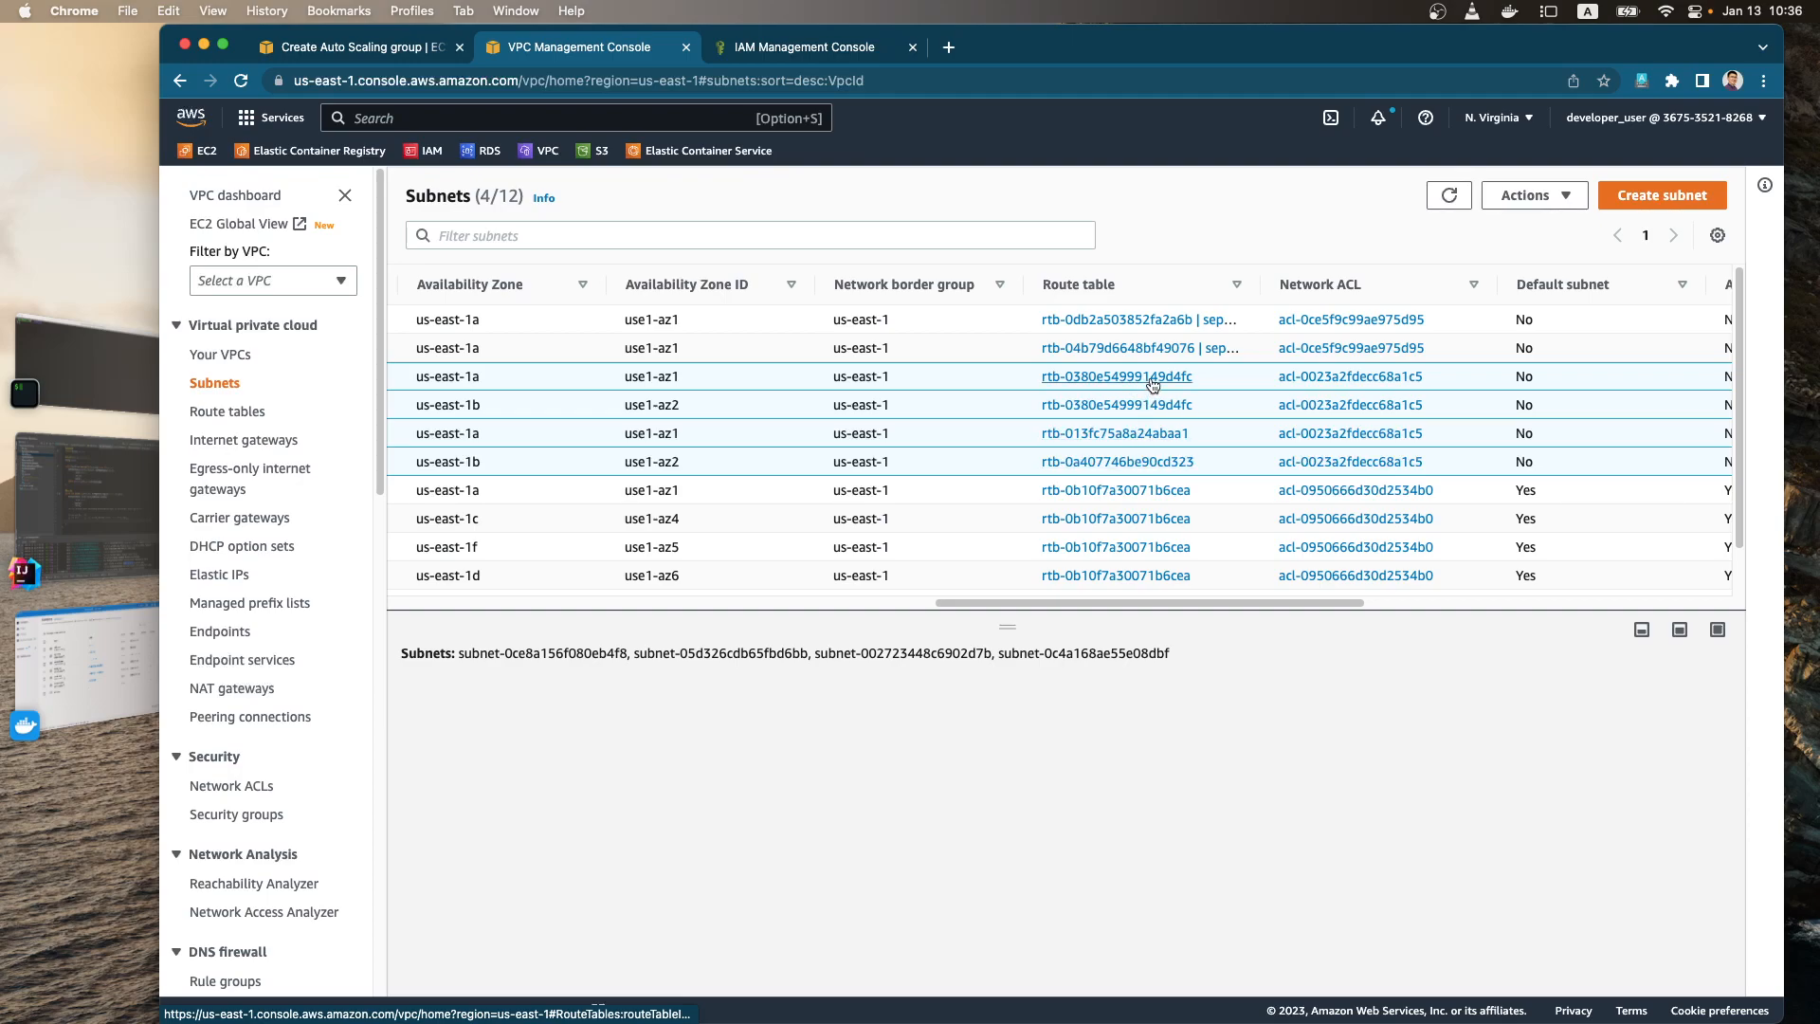
pyautogui.click(1153, 378)
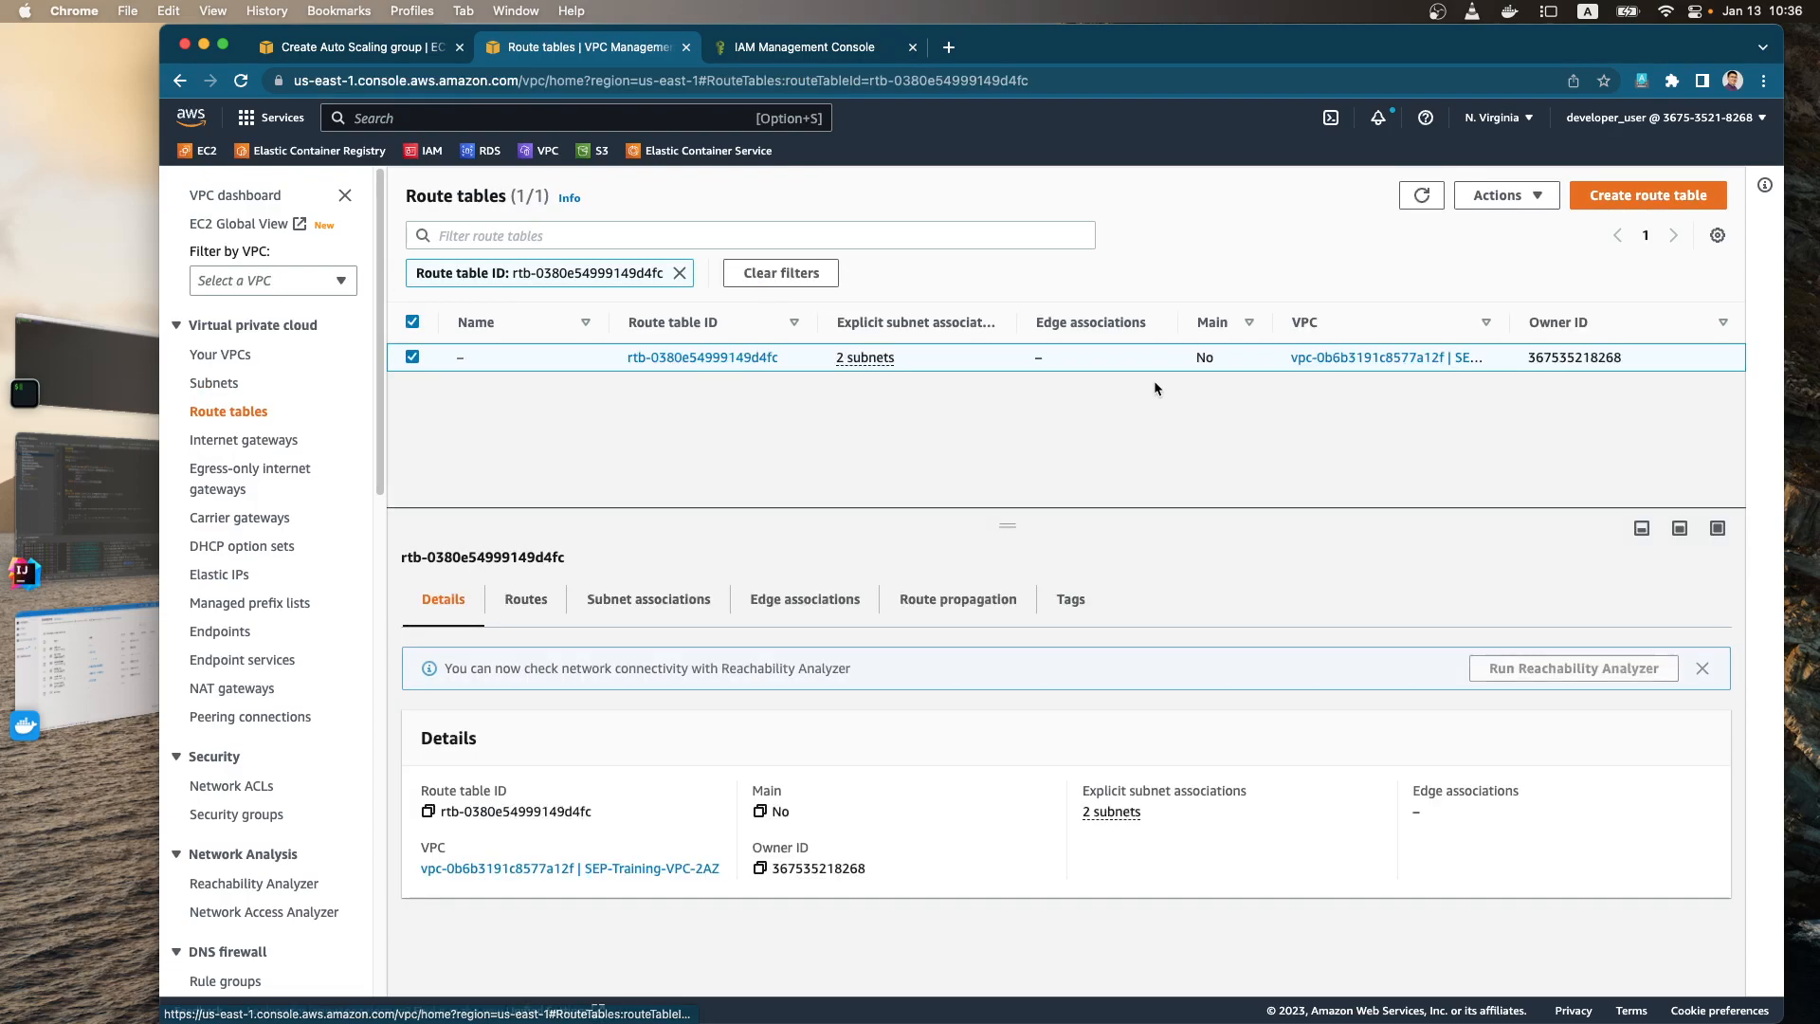
pyautogui.click(524, 601)
pyautogui.moveTo(422, 819); pyautogui.dragTo(489, 817)
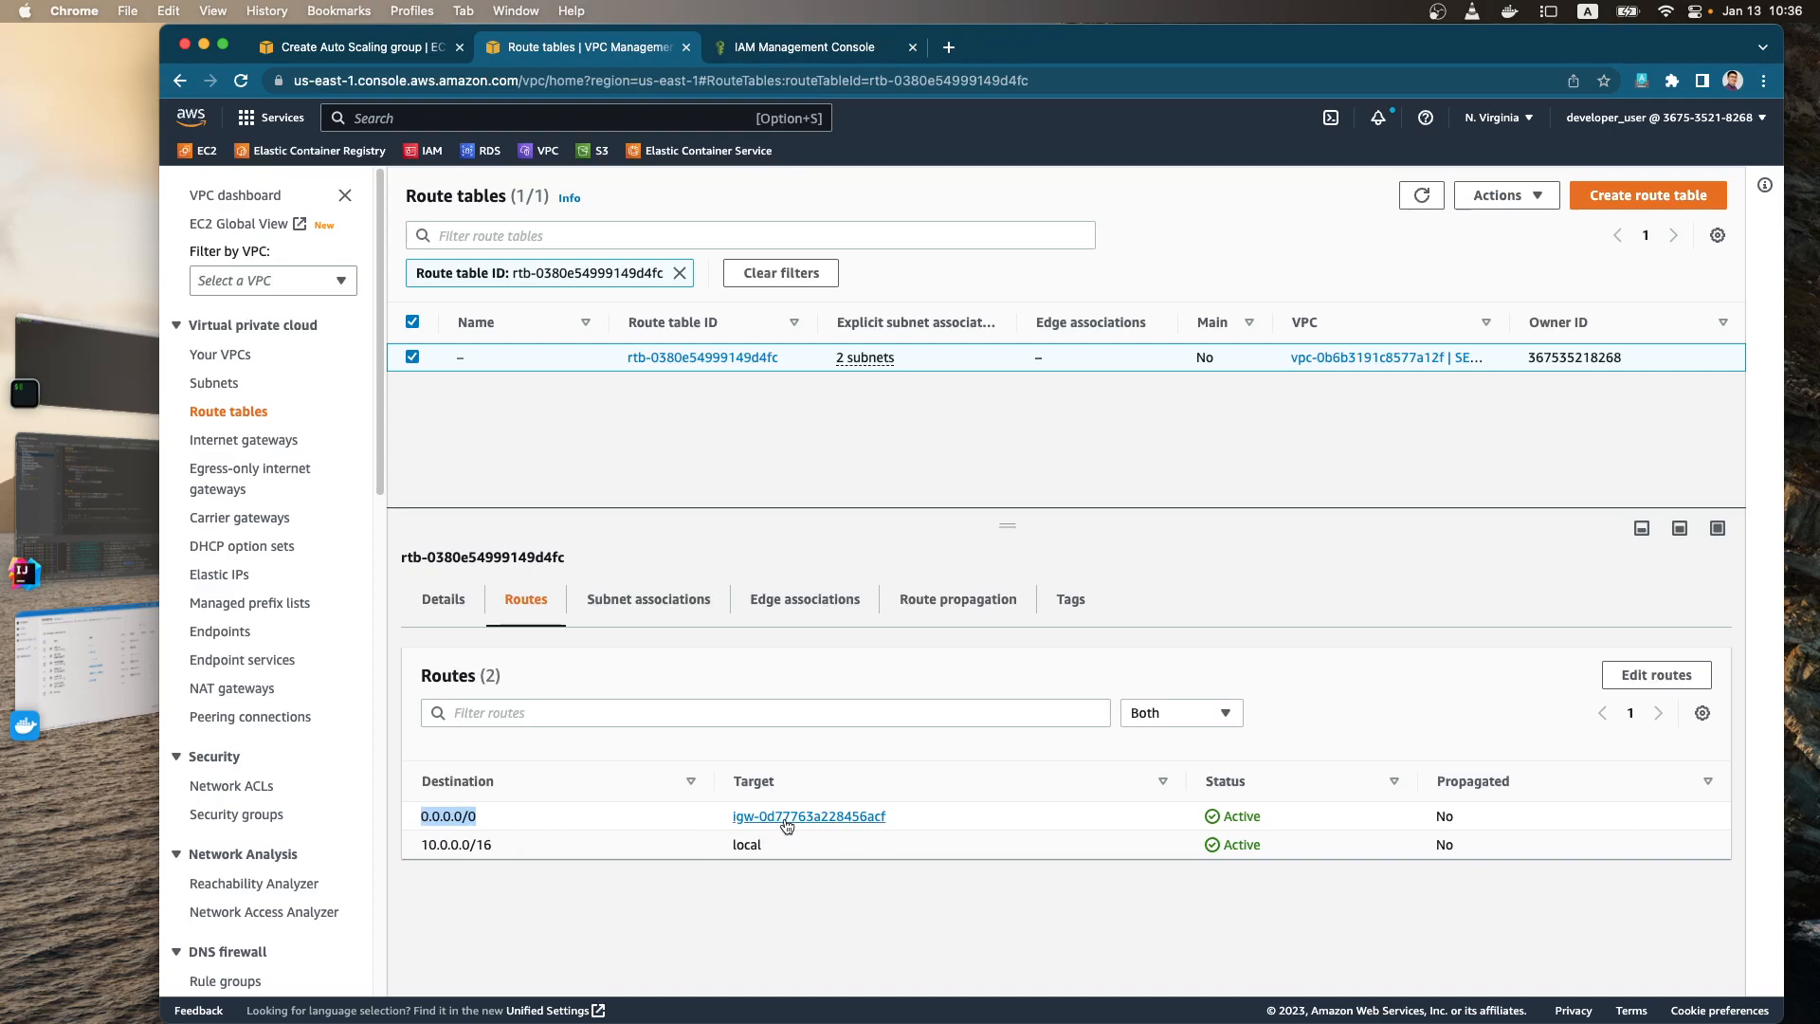
pyautogui.click(180, 82)
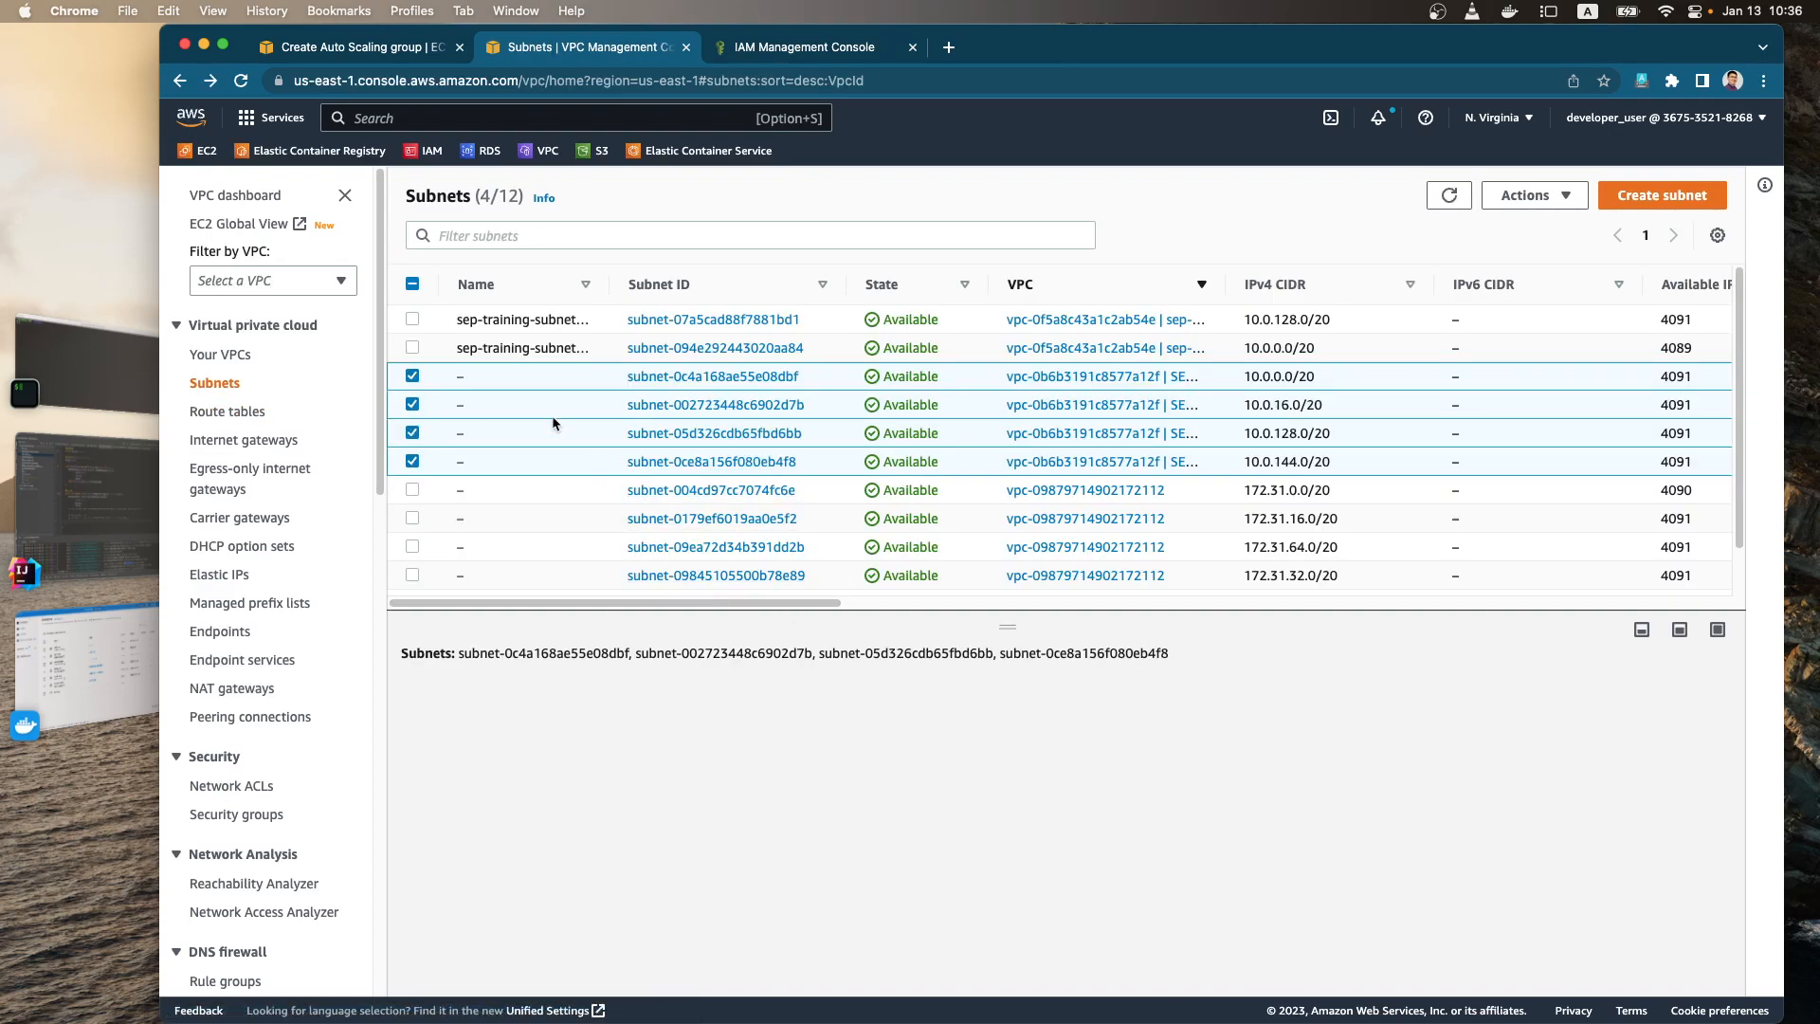
# - Name the selected 10.0.0.0/20 subnet of SEP-Training-VPC-2AZ sep-training-2az-public and widen the Name column
pyautogui.click(476, 377)
pyautogui.write('sep-training')
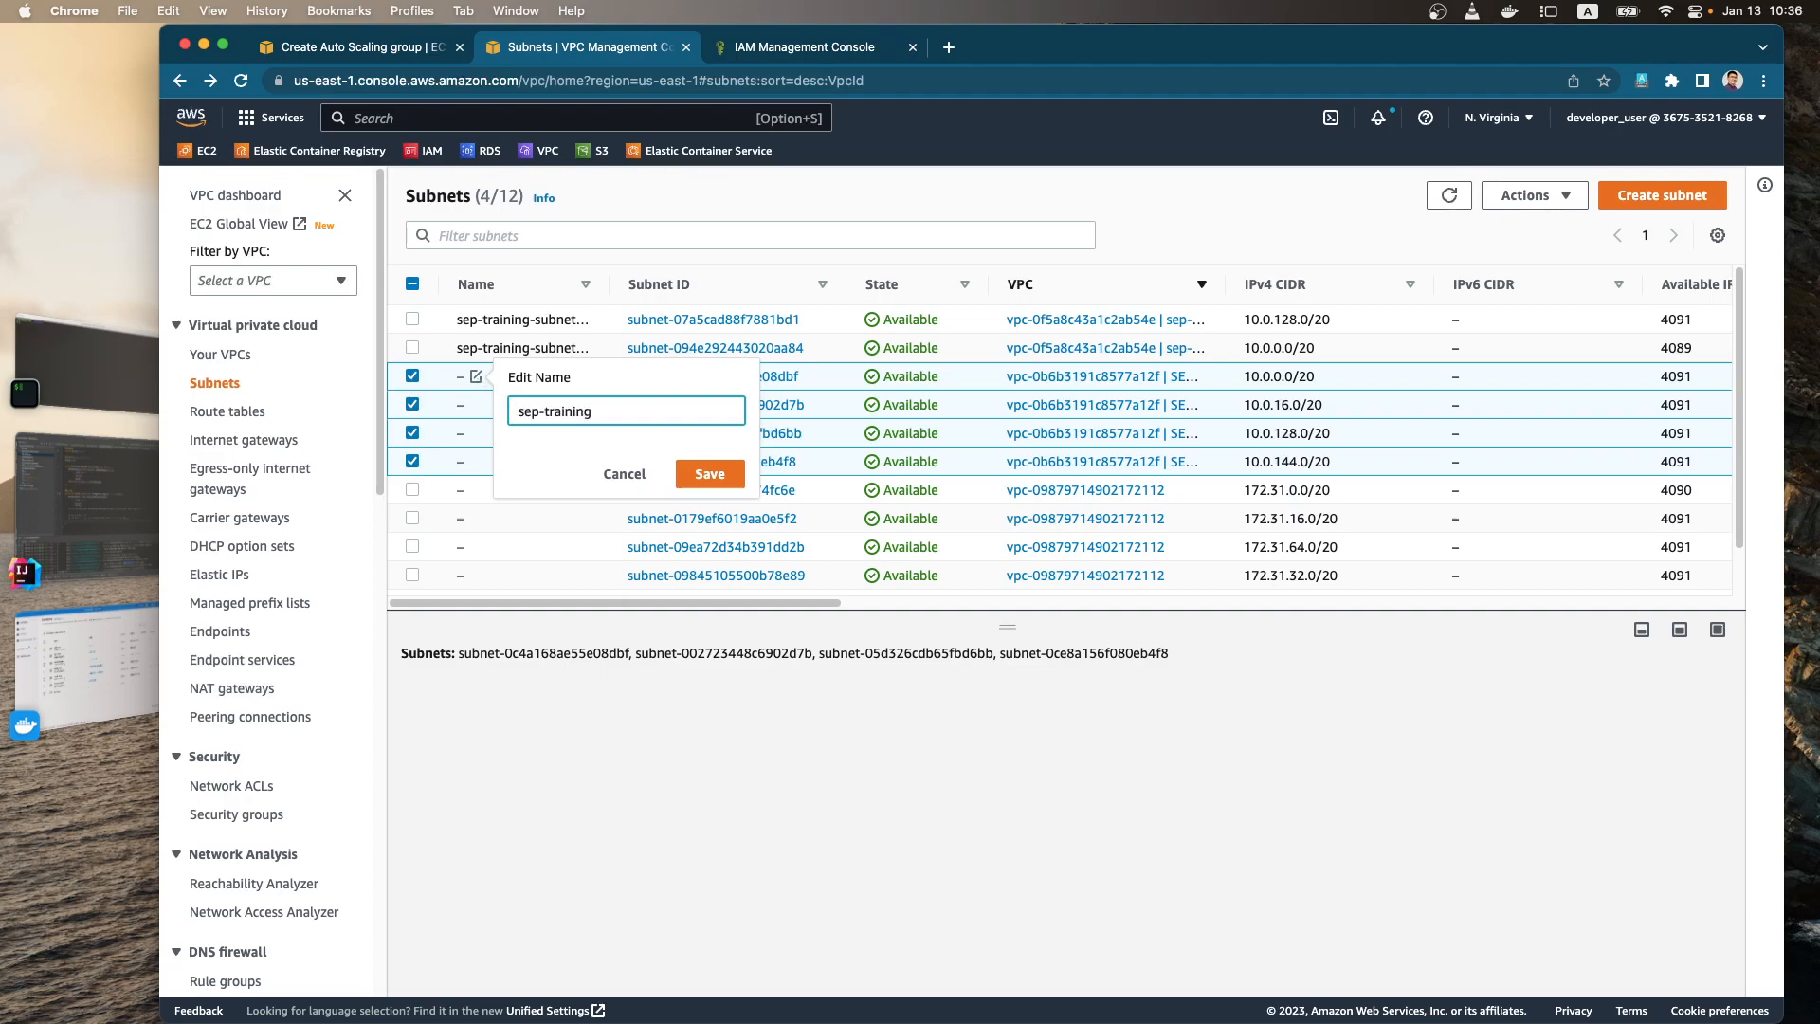
pyautogui.write('-2az-public')
pyautogui.press('Return')
pyautogui.moveTo(614, 301); pyautogui.dragTo(779, 301)
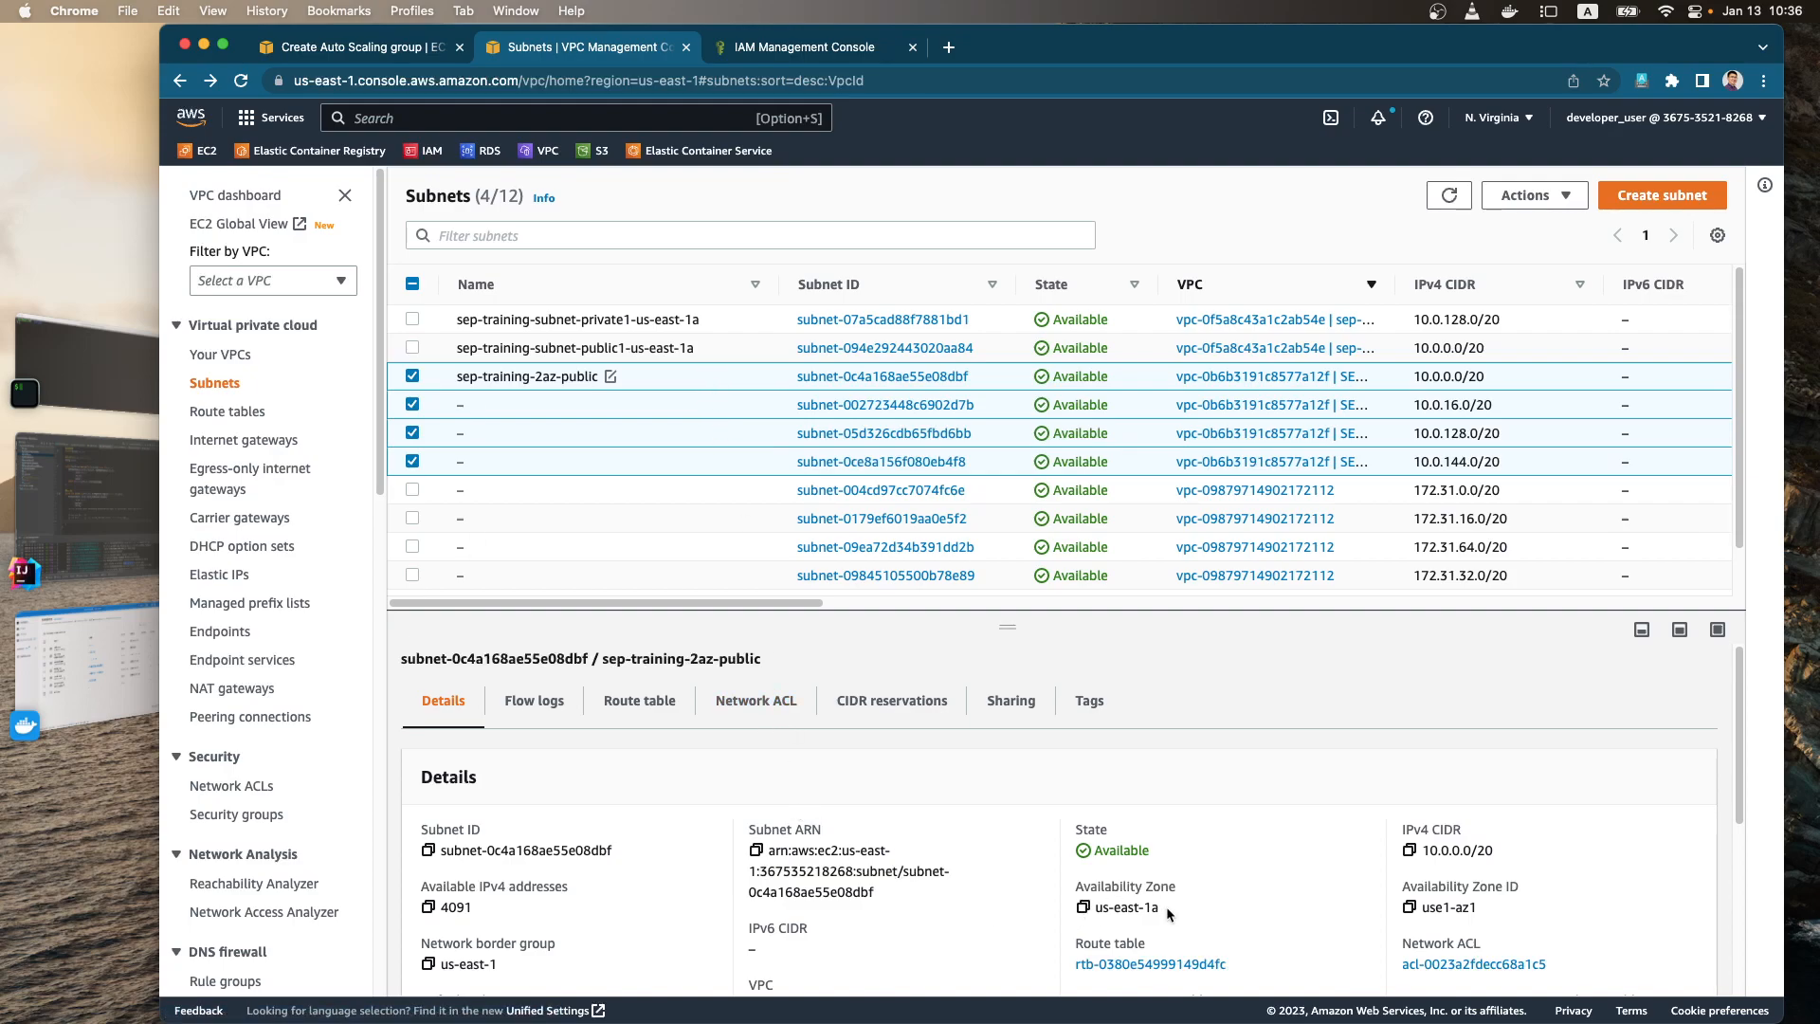
# - Rename the sep-training-2az-public subnet as sep-training-2az-public-1a
pyautogui.click(612, 377)
pyautogui.click(813, 419)
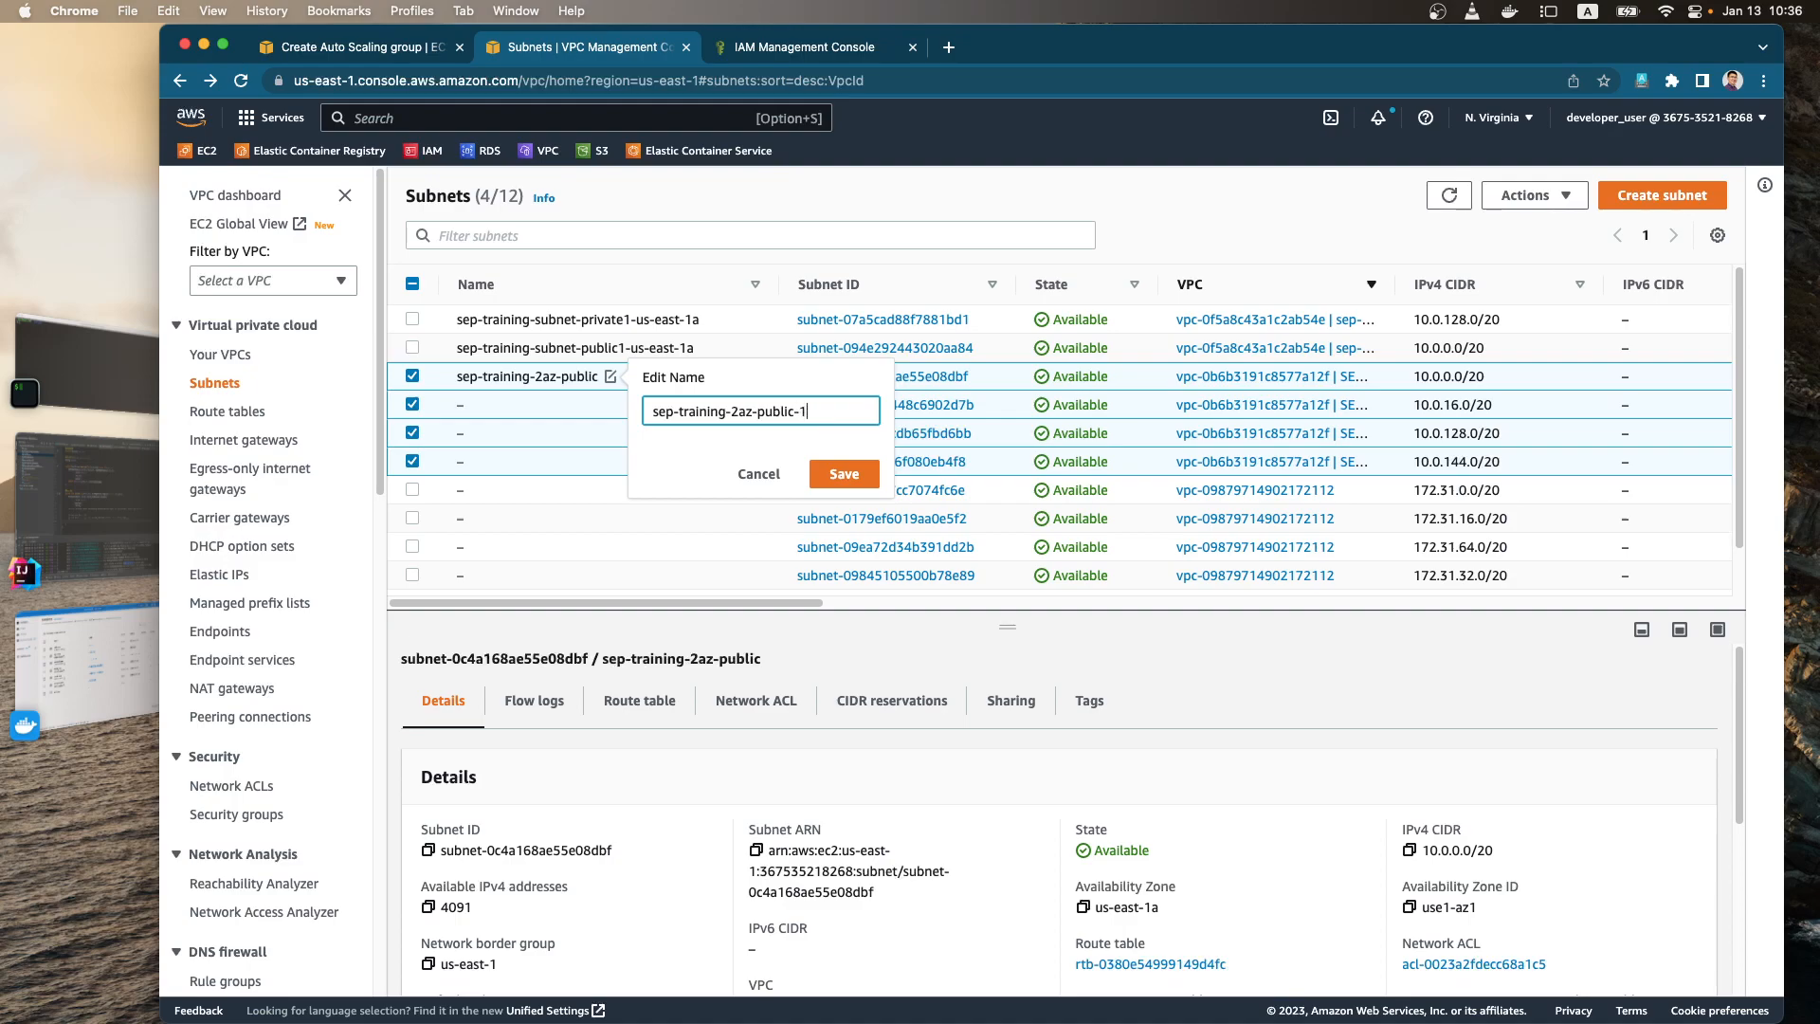
pyautogui.press('Return')
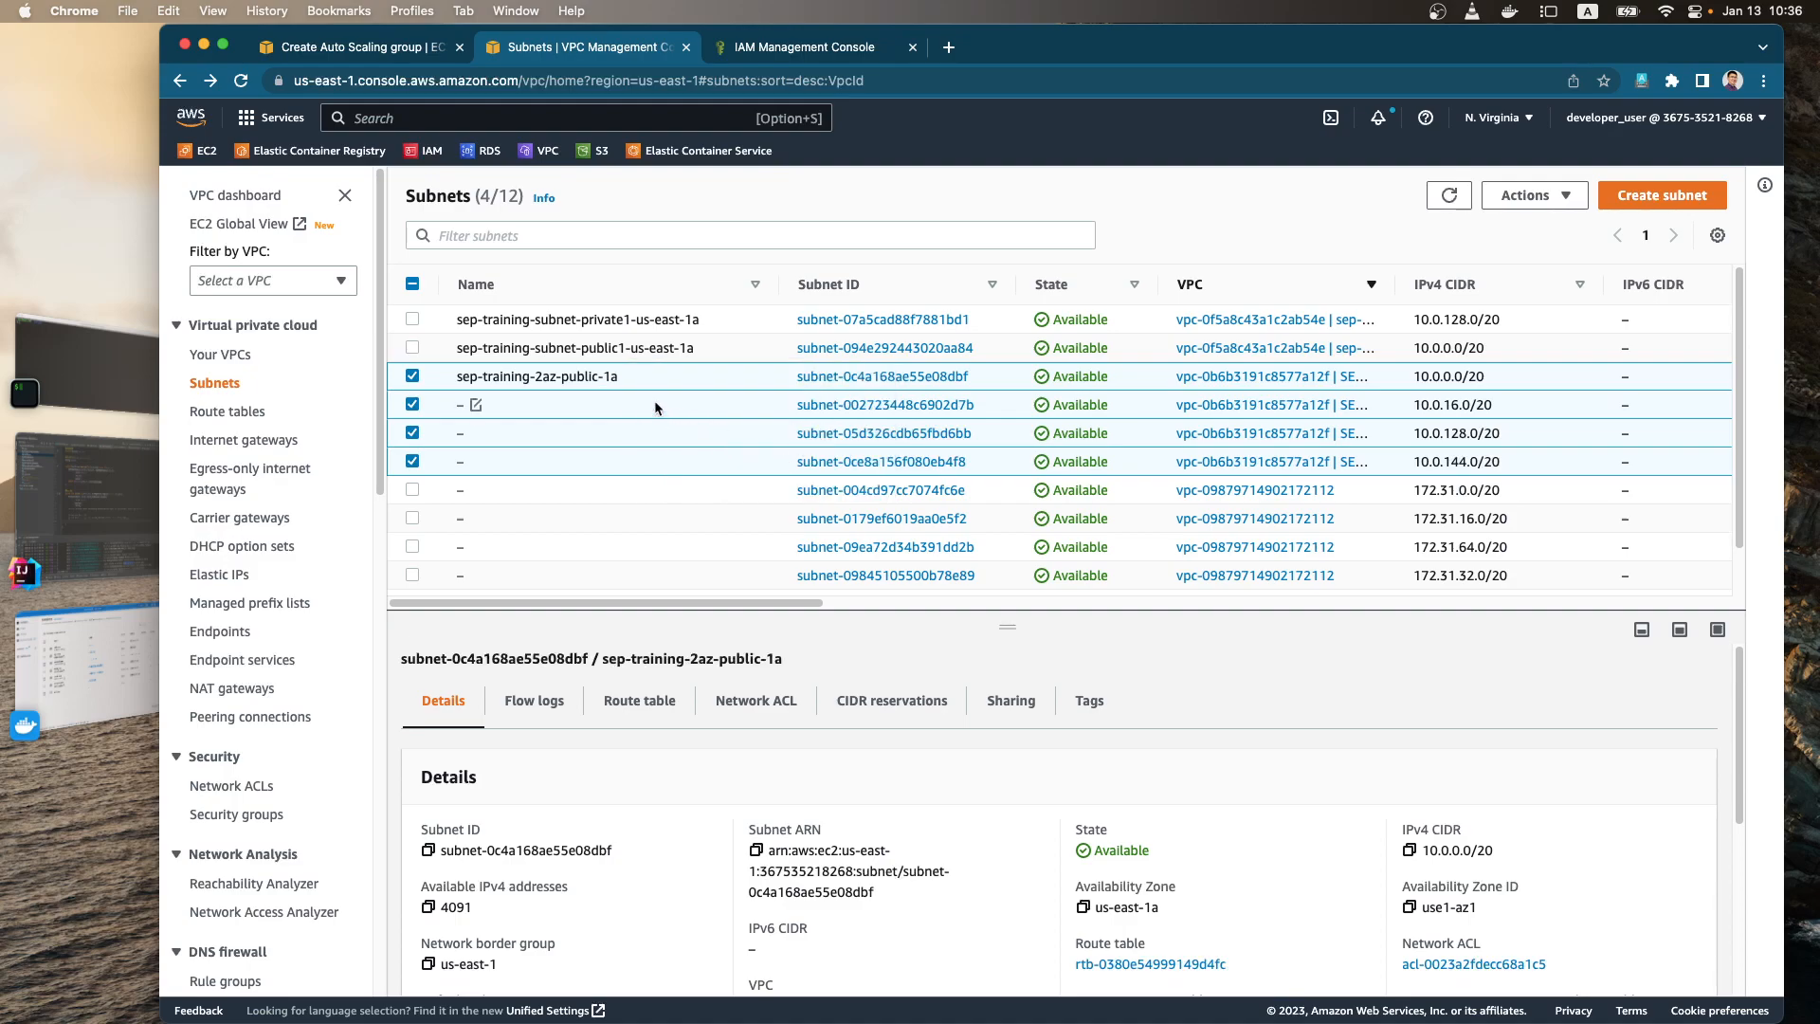
# - Copy the name of the sep-training-2az-public-1a subnet and reuse it to name the 10.0.16.0/20 subnet sep-training-2az-public-1b
pyautogui.click(630, 377)
pyautogui.press('super+c')
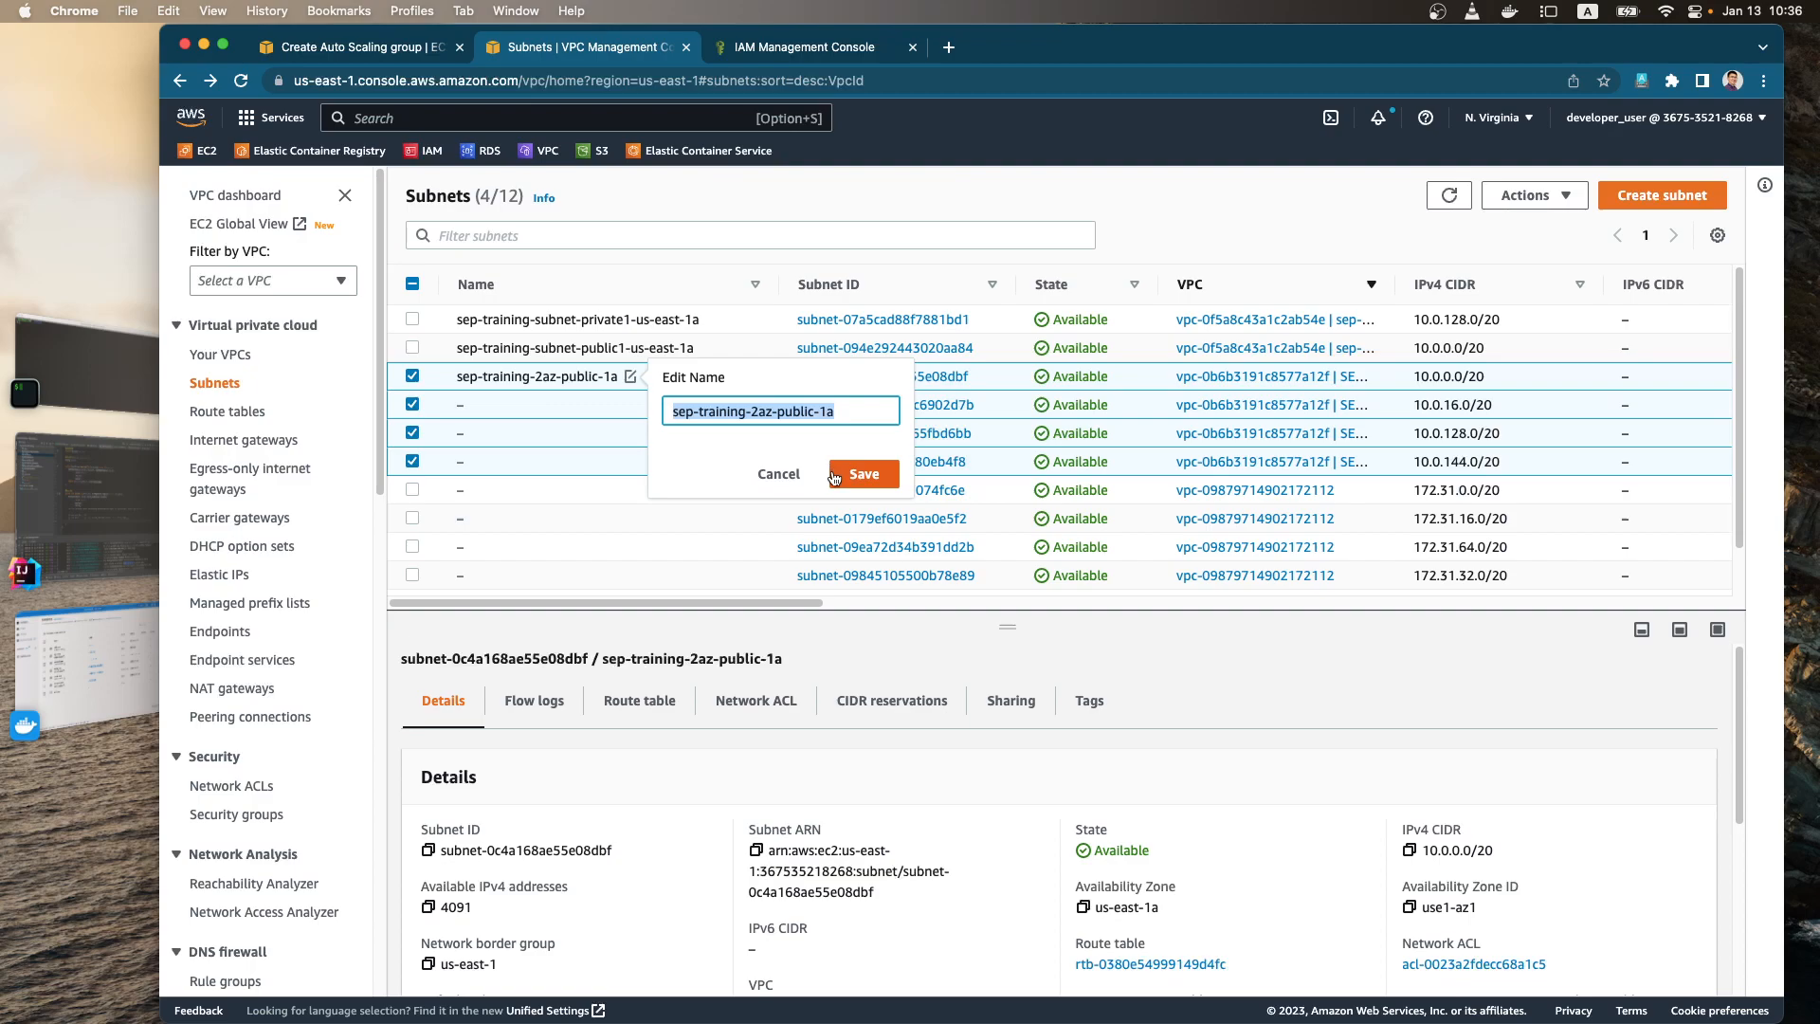
pyautogui.click(777, 476)
pyautogui.click(477, 406)
pyautogui.press('super+v')
pyautogui.write('b')
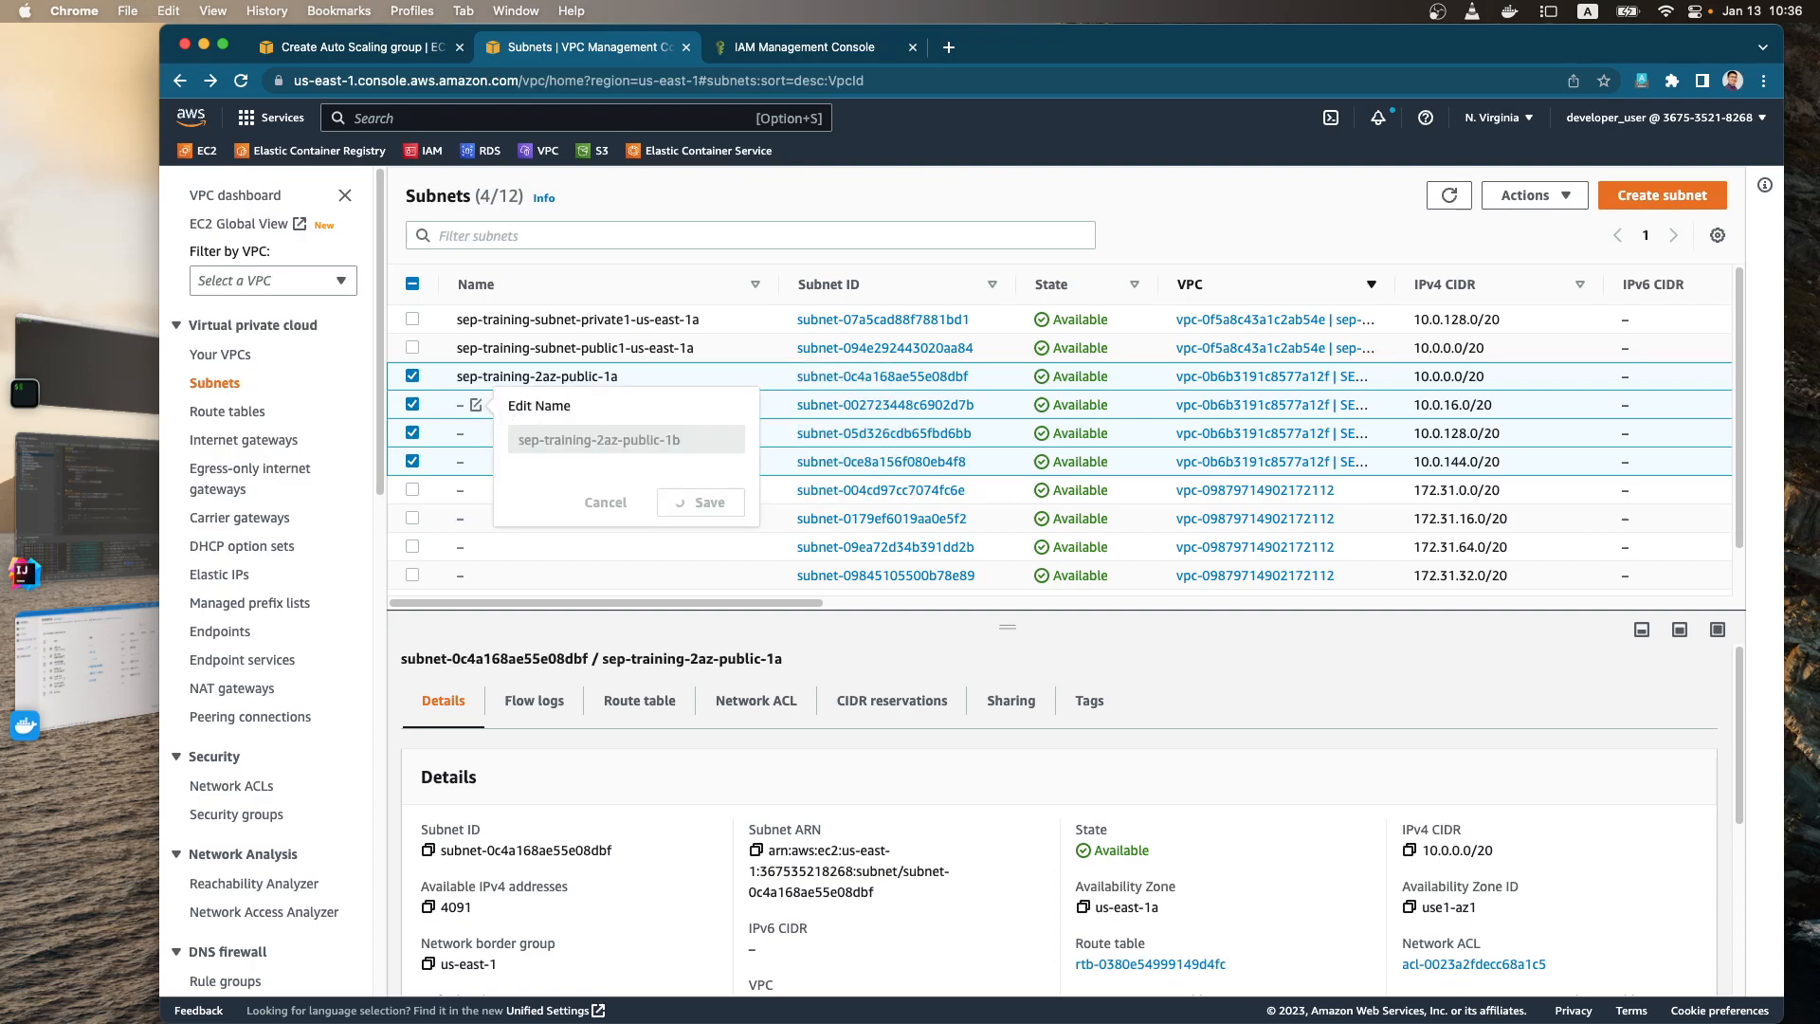
pyautogui.press('Return')
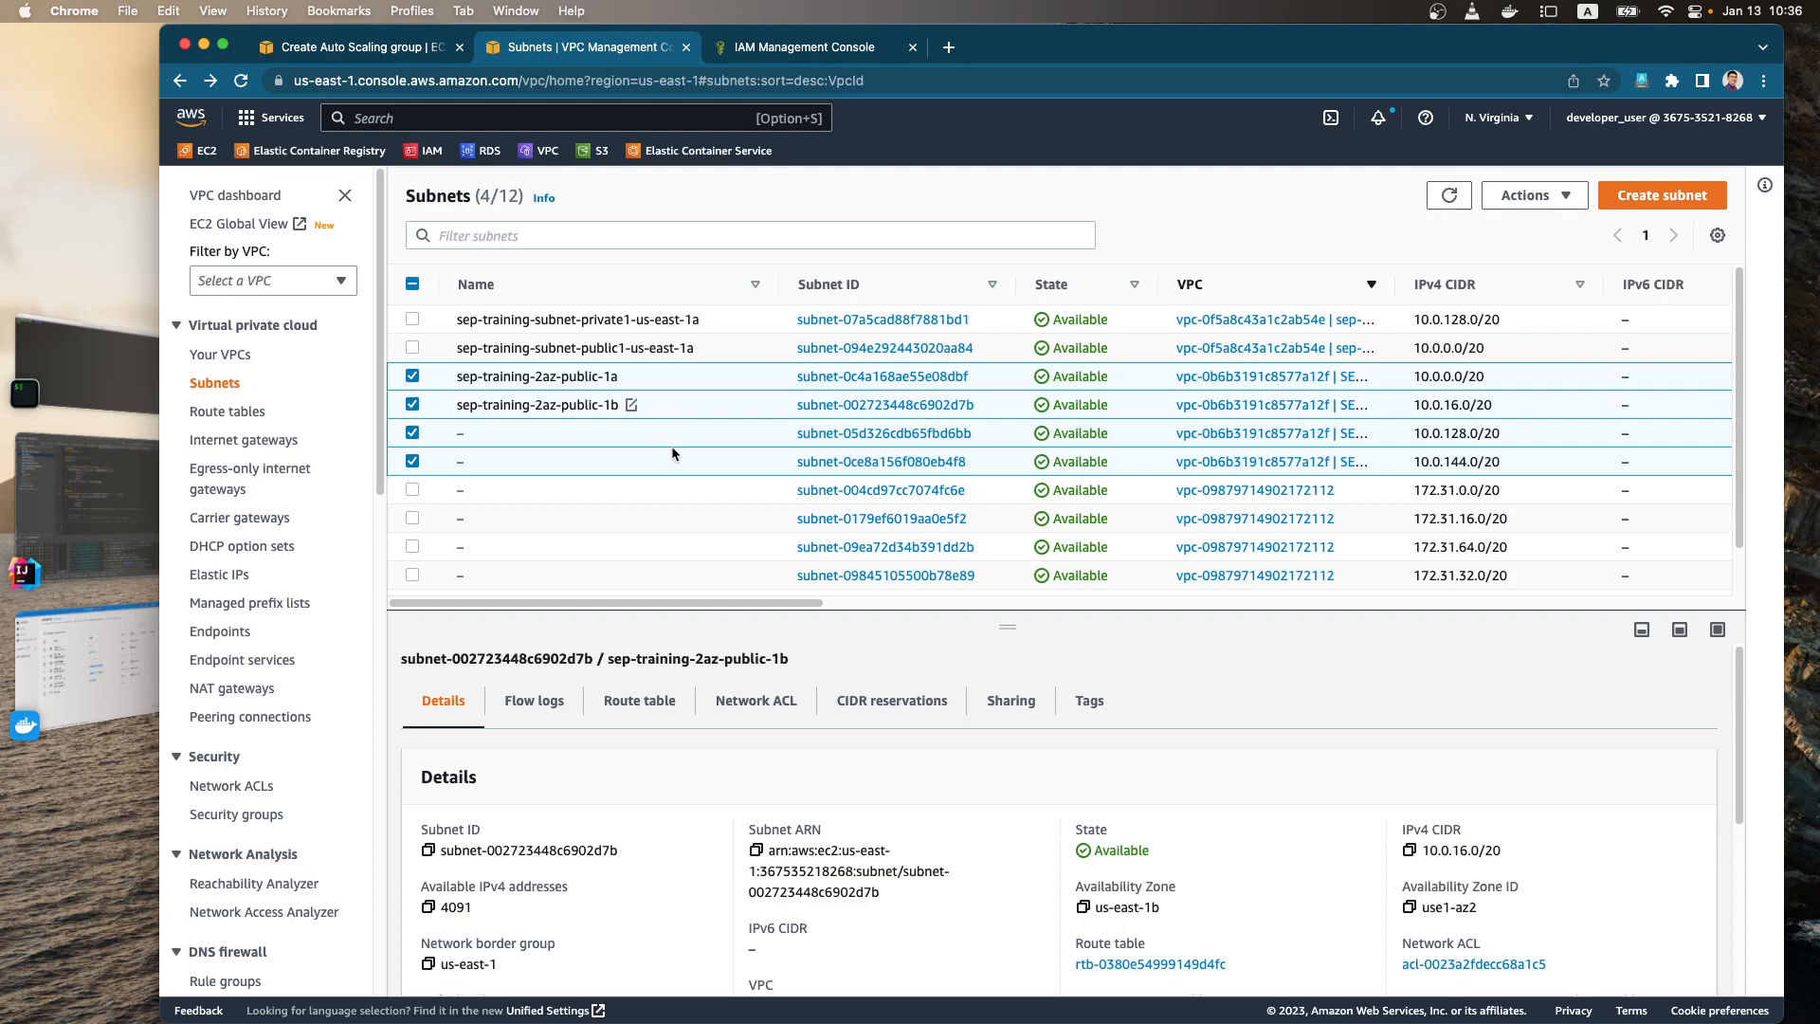
# - Deselect all four subnets of SEP-Training-VPC-2AZ in the subnets list
pyautogui.click(413, 405)
pyautogui.click(414, 378)
pyautogui.click(415, 435)
pyautogui.click(414, 462)
pyautogui.click(414, 404)
pyautogui.click(416, 402)
pyautogui.click(413, 377)
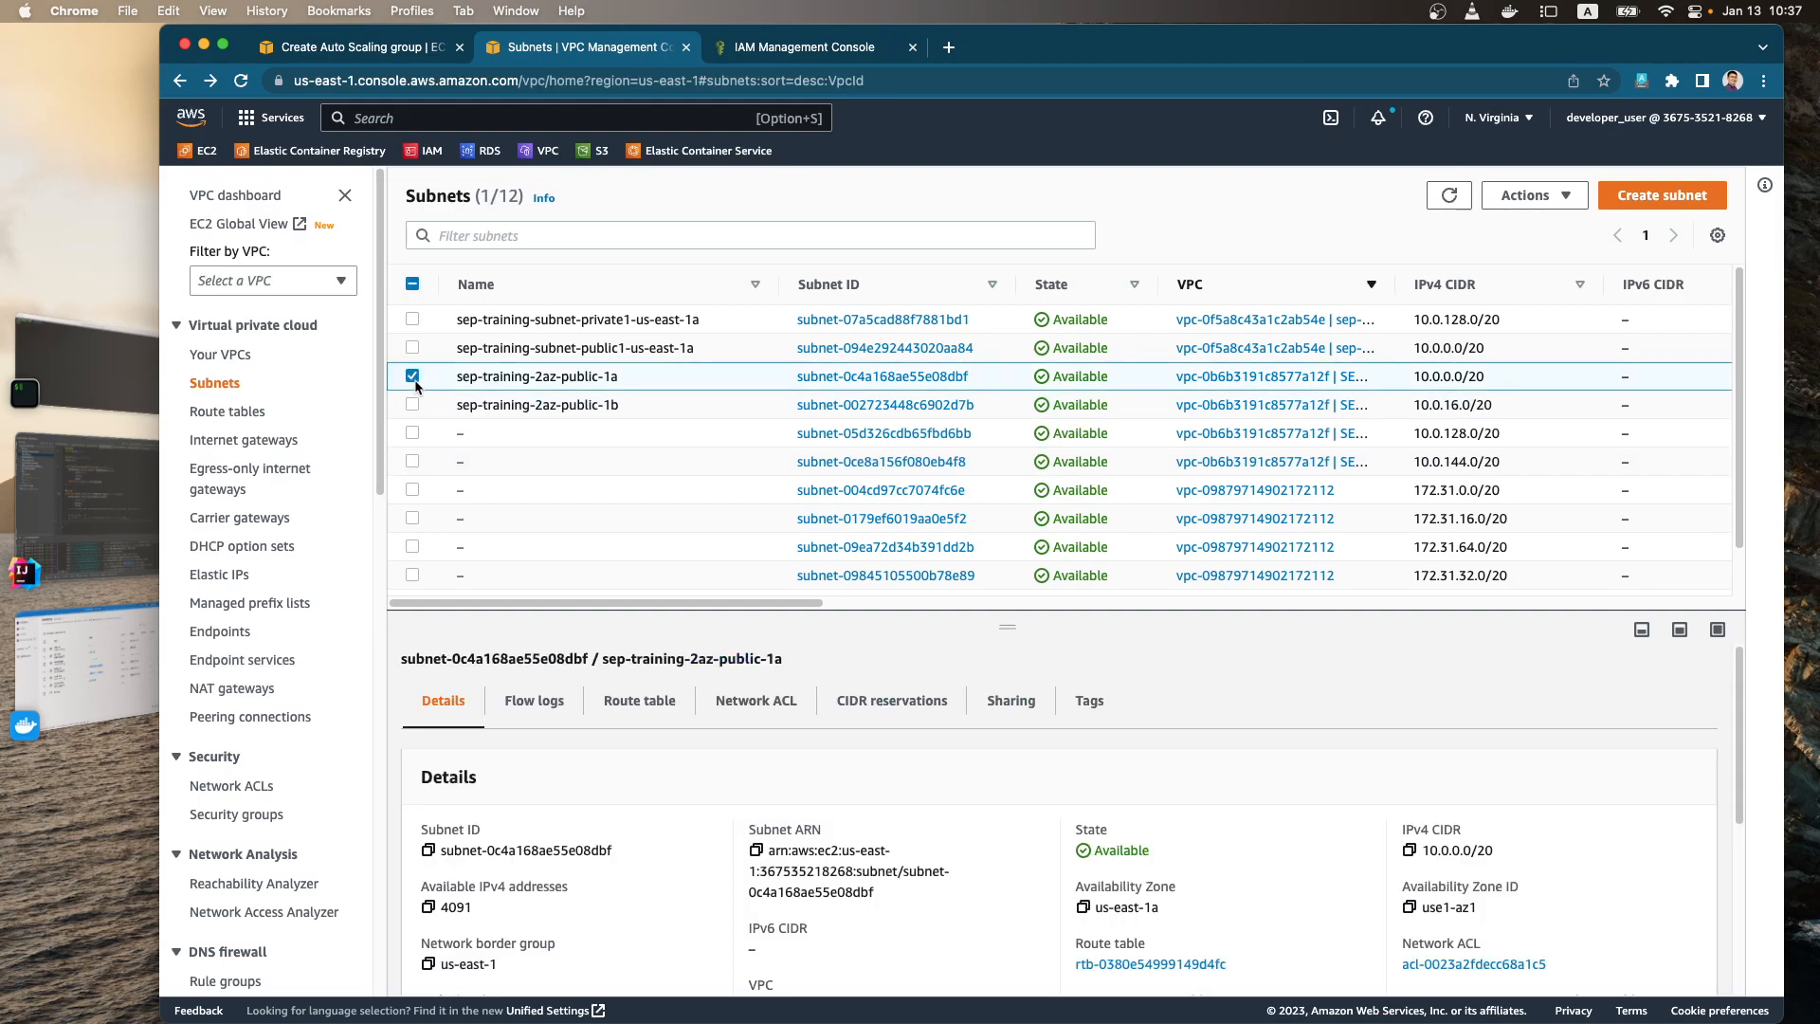
pyautogui.click(414, 377)
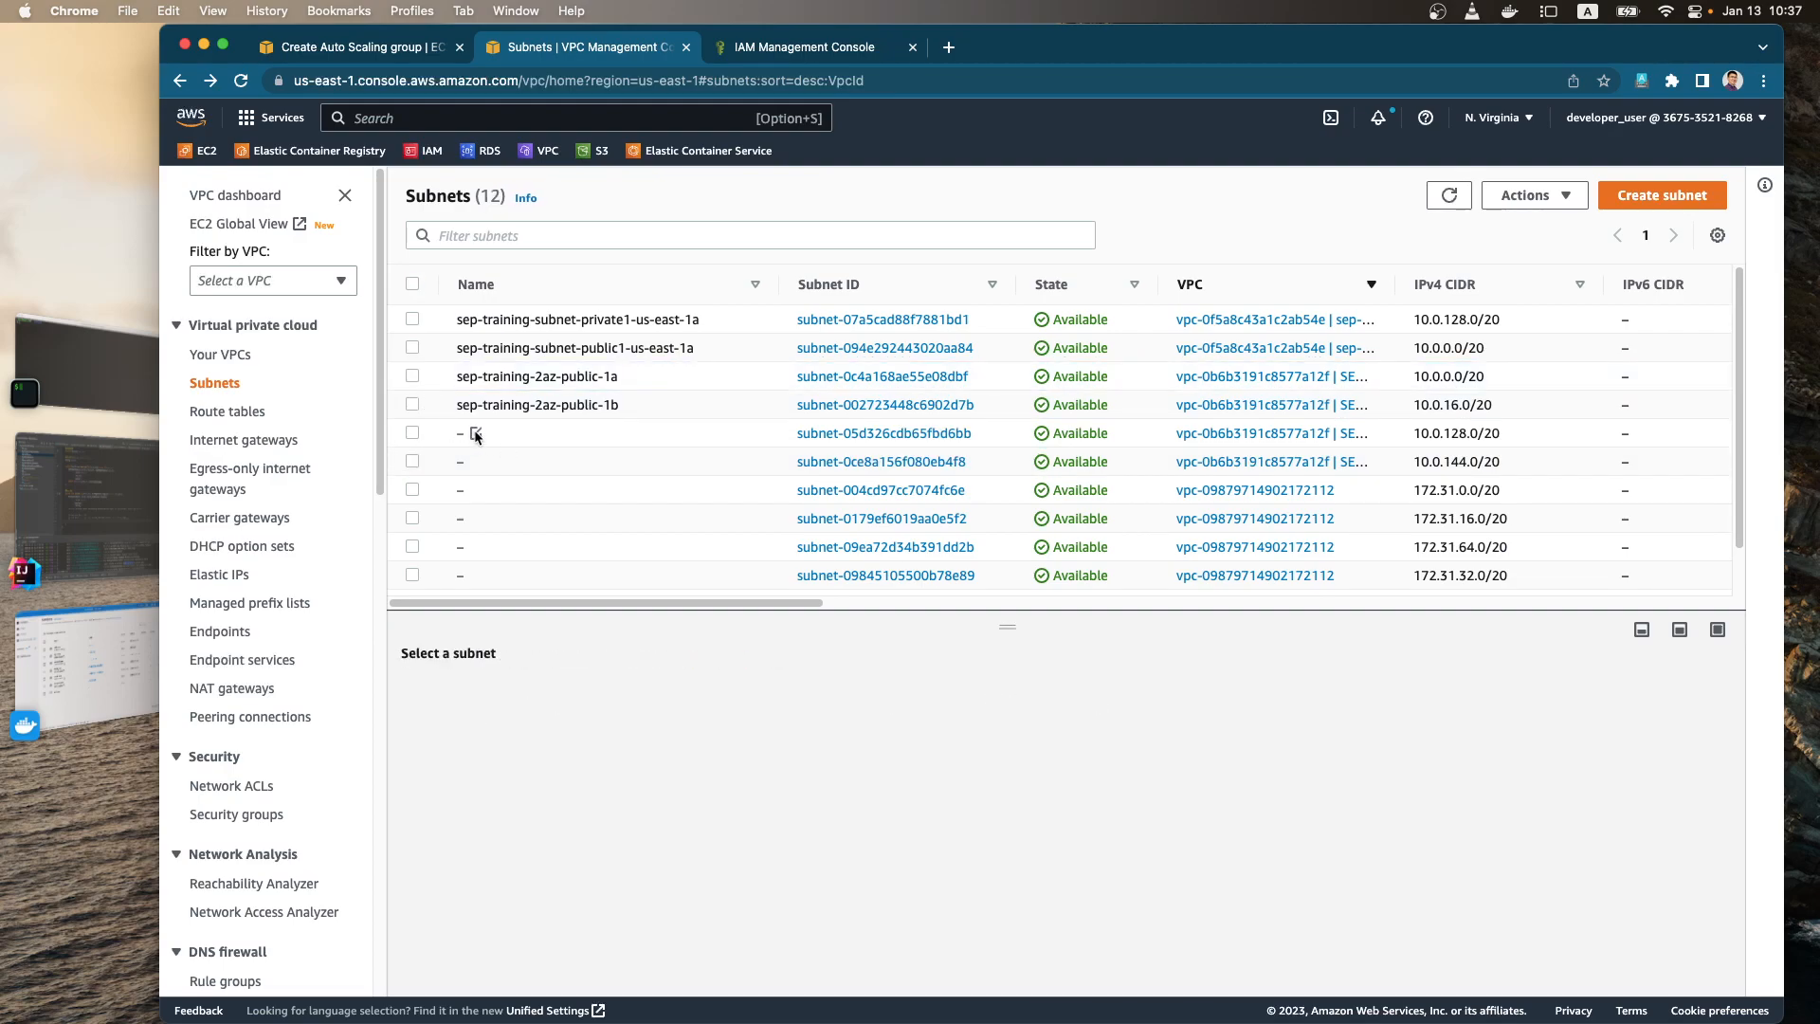
# - Name the 10.0.128.0/20 subnet of SEP-Training-VPC-2AZ sep-training-2az-private-1a, adapting the copied public subnet name
pyautogui.click(477, 433)
pyautogui.press('super+v')
pyautogui.doubleClick(647, 471)
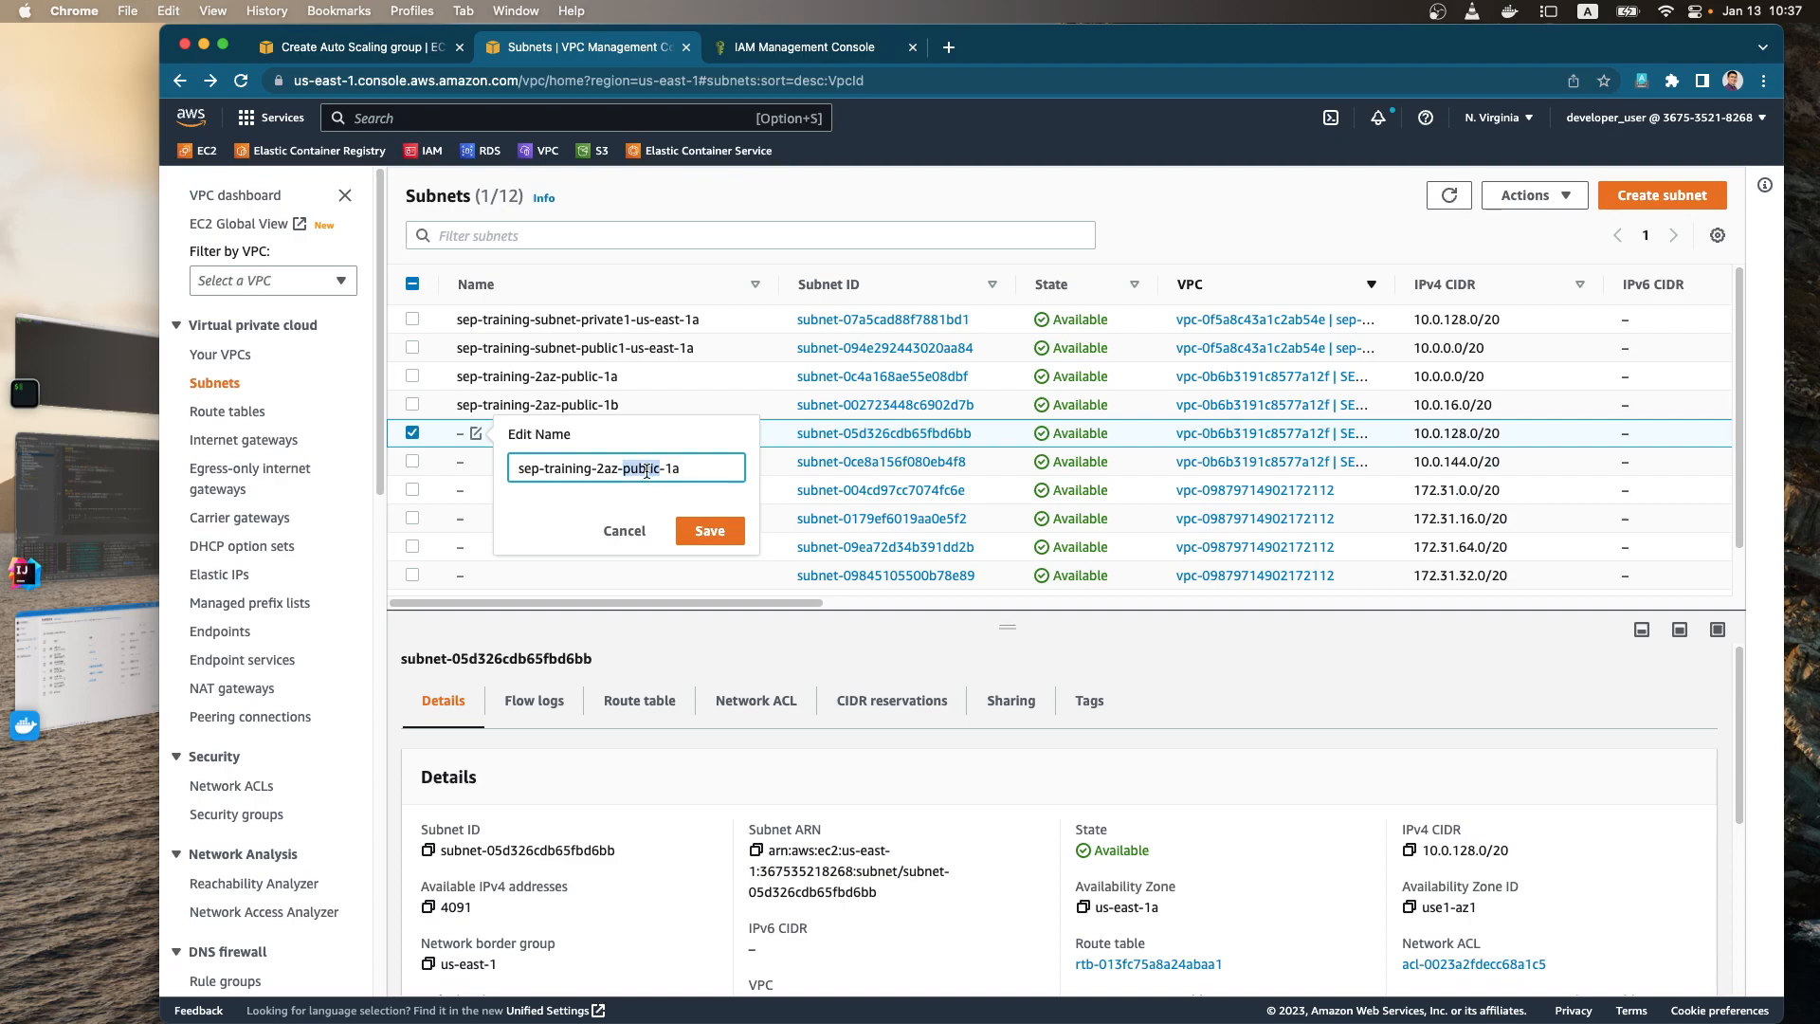
pyautogui.write('private')
pyautogui.press('Return')
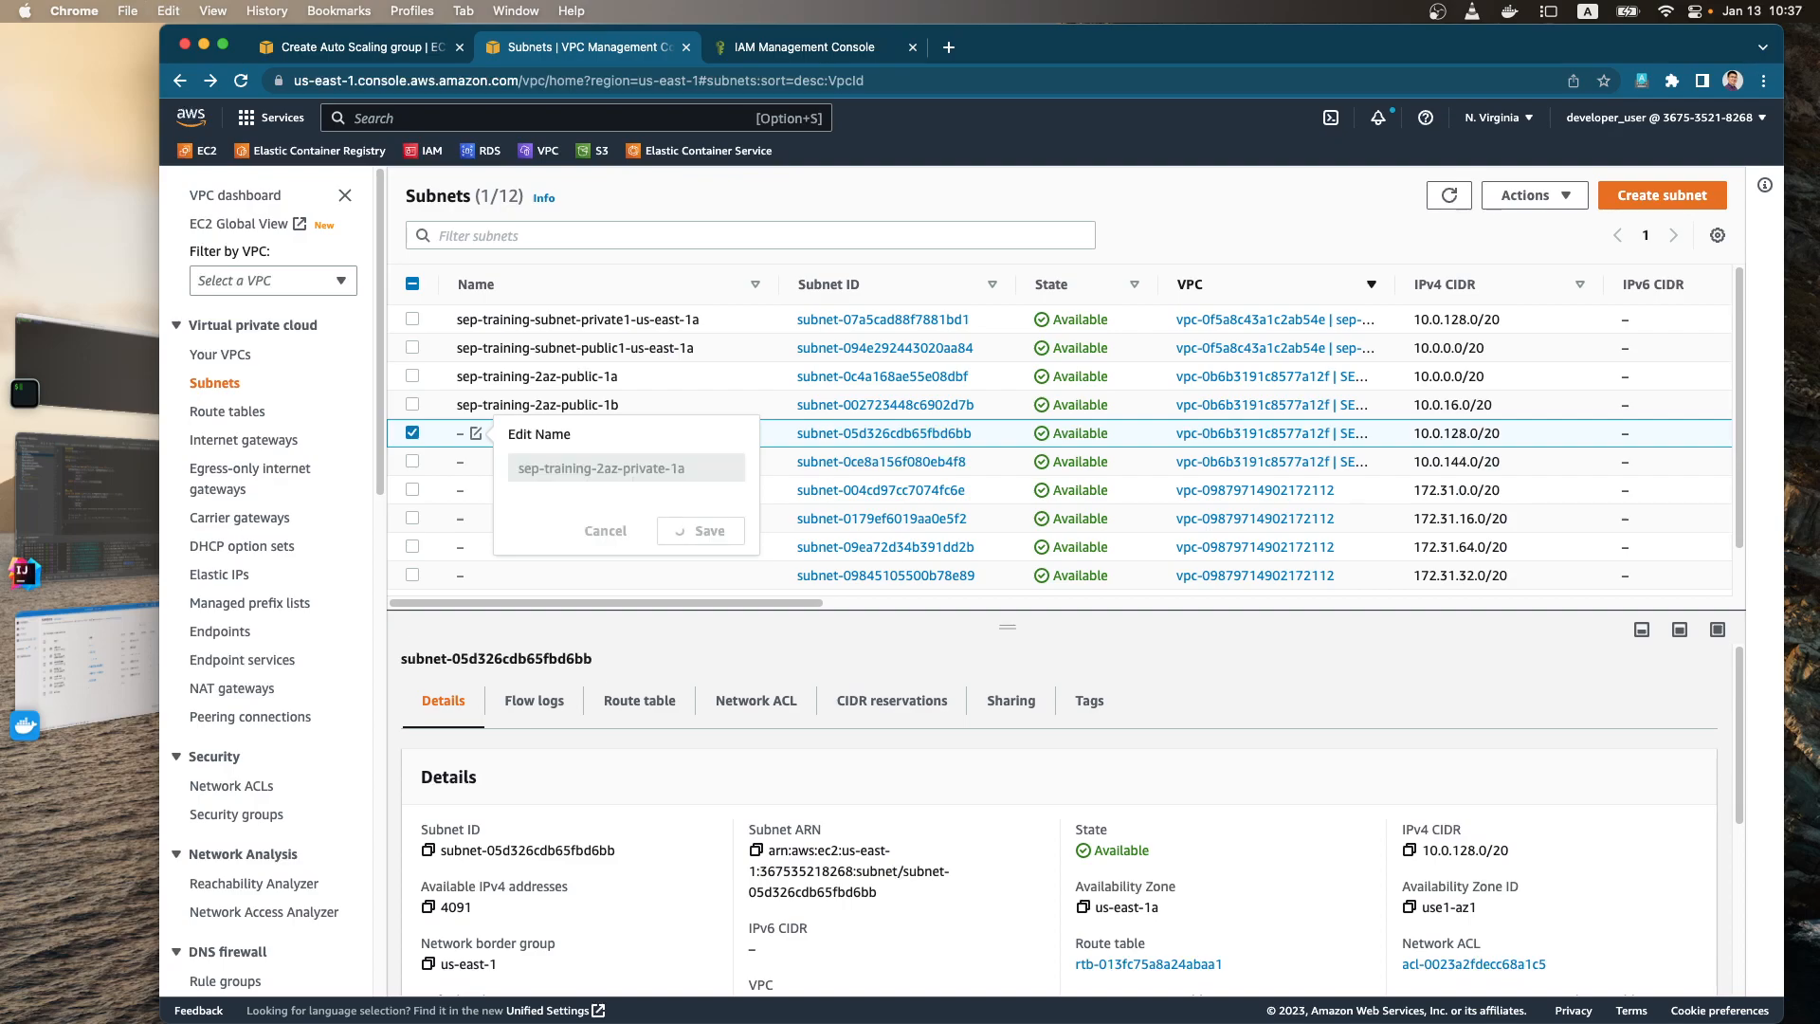
# - Name the 10.0.144.0/20 subnet of SEP-Training-VPC-2AZ sep-training-2az-private-1b, adapting the copied public subnet name
pyautogui.click(580, 465)
pyautogui.click(477, 461)
pyautogui.press('super+v')
pyautogui.press('Left')
pyautogui.press('Left')
pyautogui.press('Left')
pyautogui.press('BackSpace')
pyautogui.press('BackSpace')
pyautogui.press('BackSpace')
pyautogui.press('BackSpace')
pyautogui.press('BackSpace')
pyautogui.write('rivate')
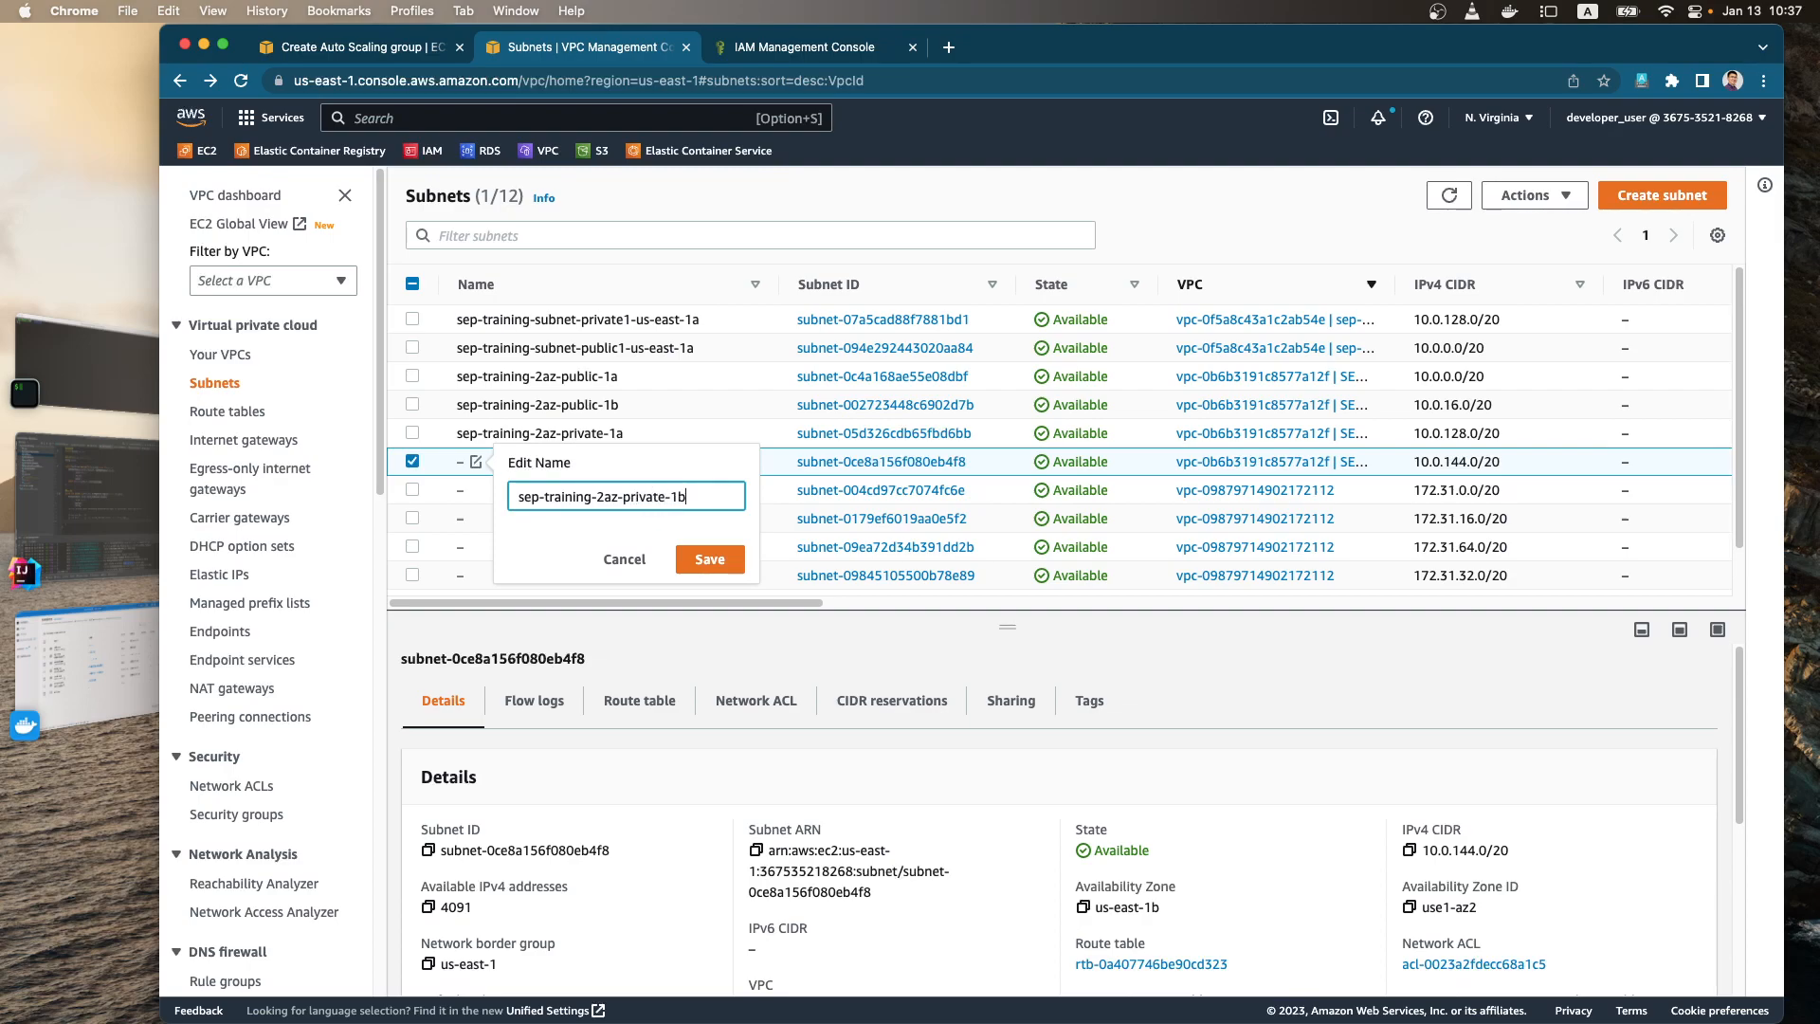
pyautogui.press('Return')
# - Review the details of the renamed 2az subnets, compare the older sep-training private1 and public1 subnets, and clear the selection
pyautogui.click(636, 433)
pyautogui.click(657, 406)
pyautogui.click(657, 379)
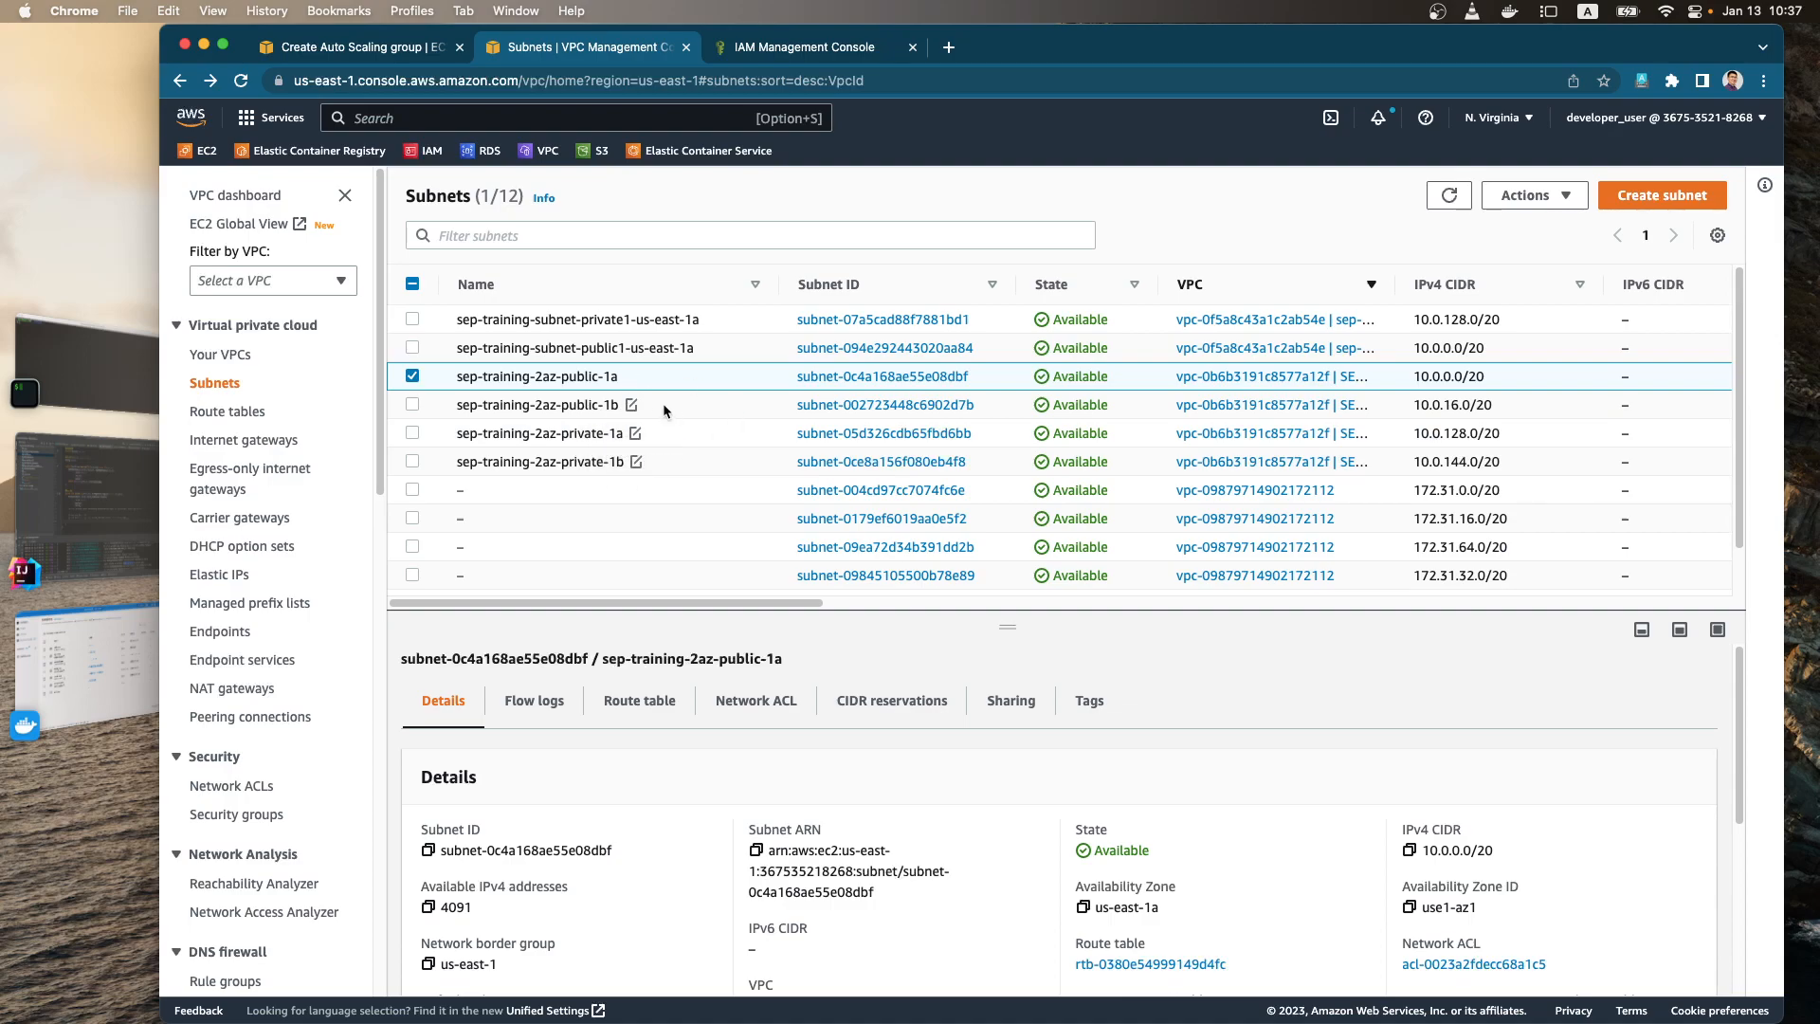
pyautogui.click(650, 323)
pyautogui.click(643, 346)
pyautogui.click(649, 324)
pyautogui.click(648, 348)
pyautogui.click(666, 326)
pyautogui.click(663, 343)
pyautogui.click(647, 322)
pyautogui.click(414, 320)
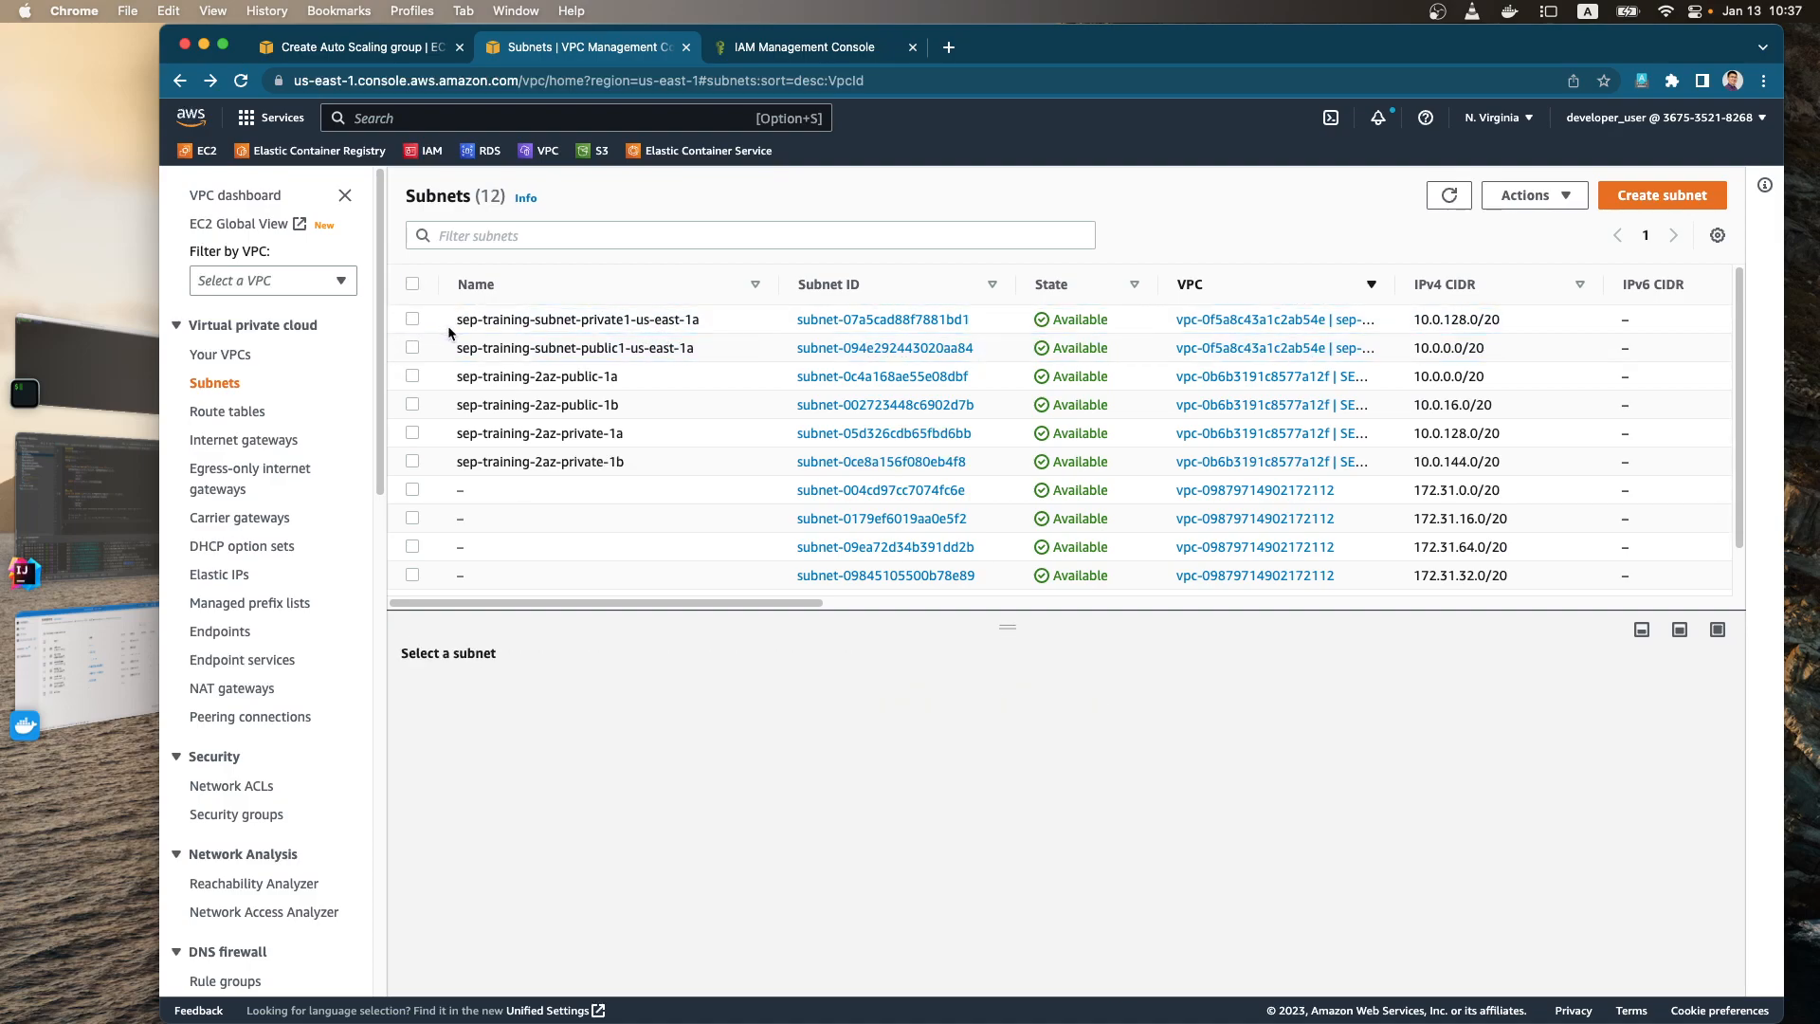